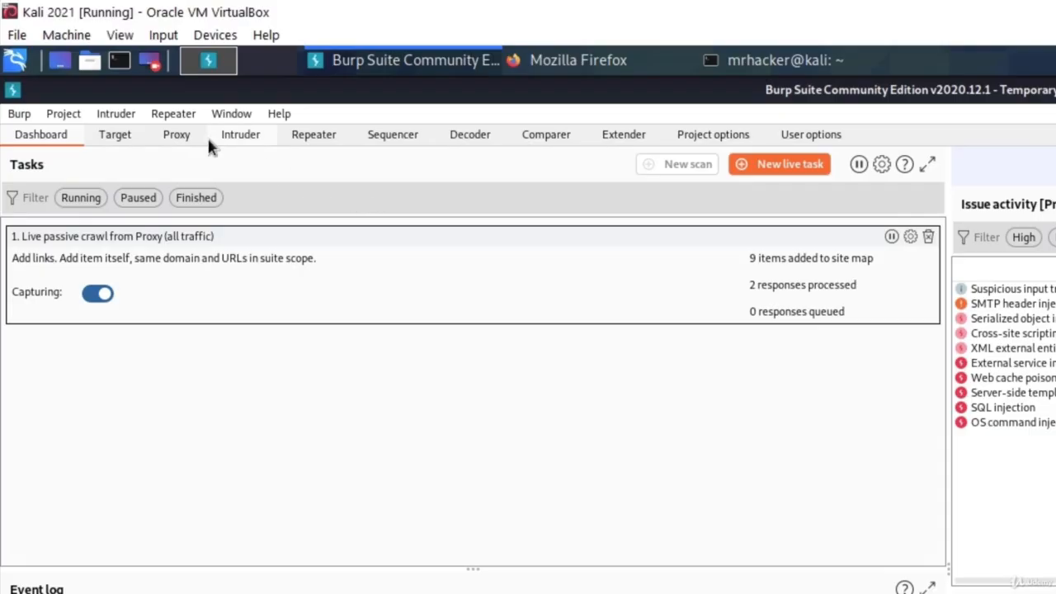
Step: Show the Target site map, then load tesla.com in Firefox so the proxy catches it
{"action": "left_click", "coordinate": [116, 142]}
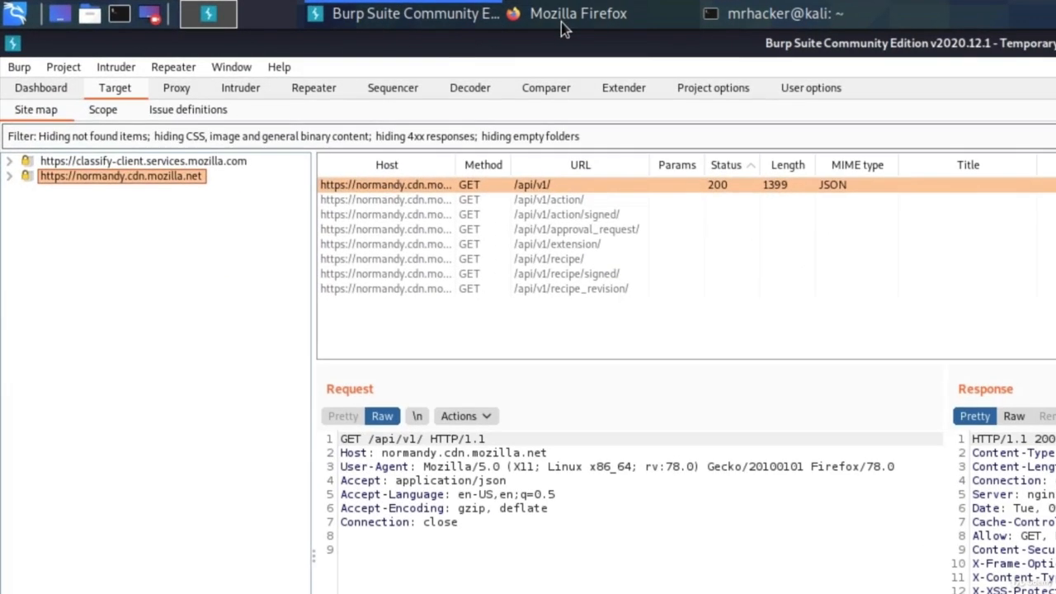
{"action": "left_click", "coordinate": [561, 22]}
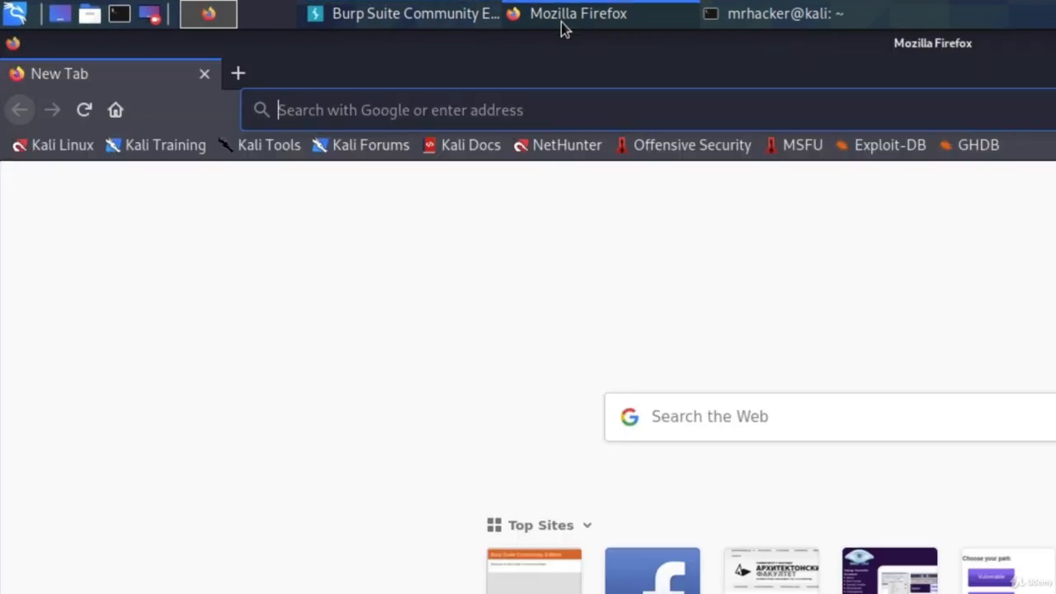
{"action": "left_click", "coordinate": [473, 109]}
{"action": "type", "text": "tesla.com/"}
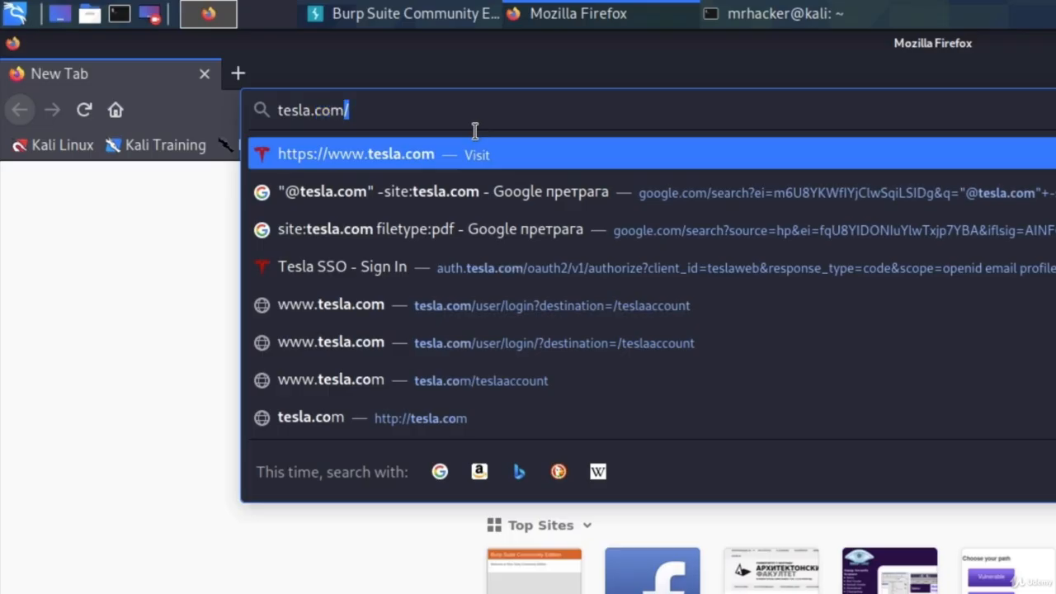
{"action": "key", "text": "Return"}
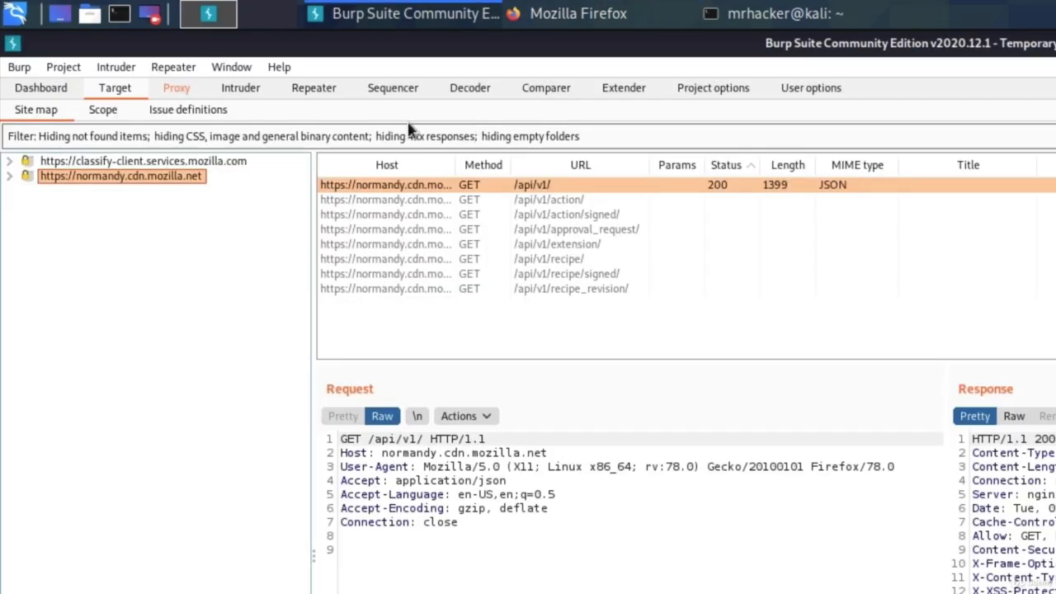
Step: Turn interception off to release the held tesla.com request, then go back to the site map
{"action": "left_click", "coordinate": [178, 89]}
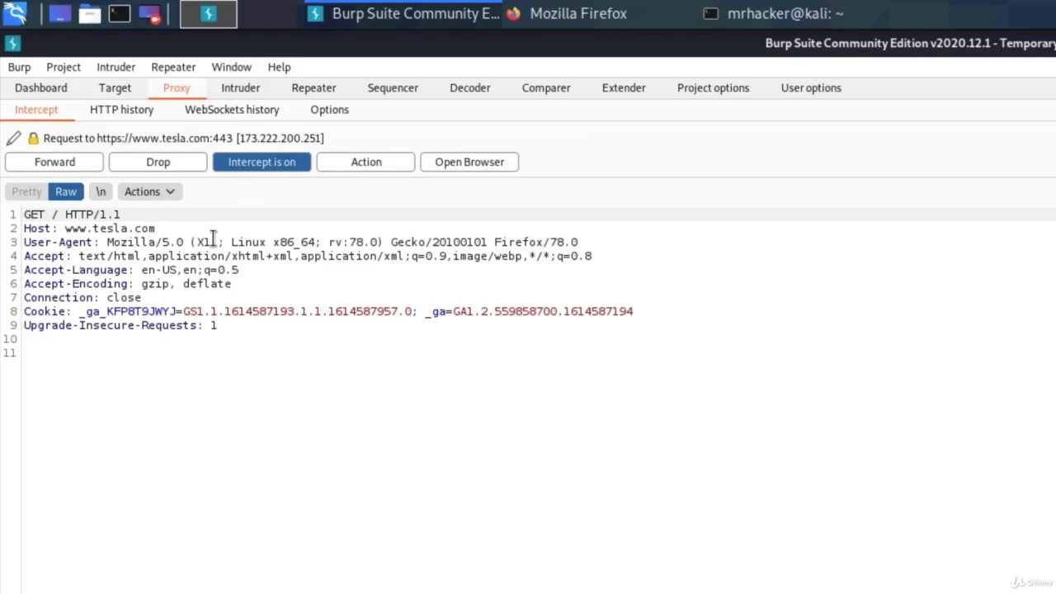
{"action": "left_click", "coordinate": [264, 165]}
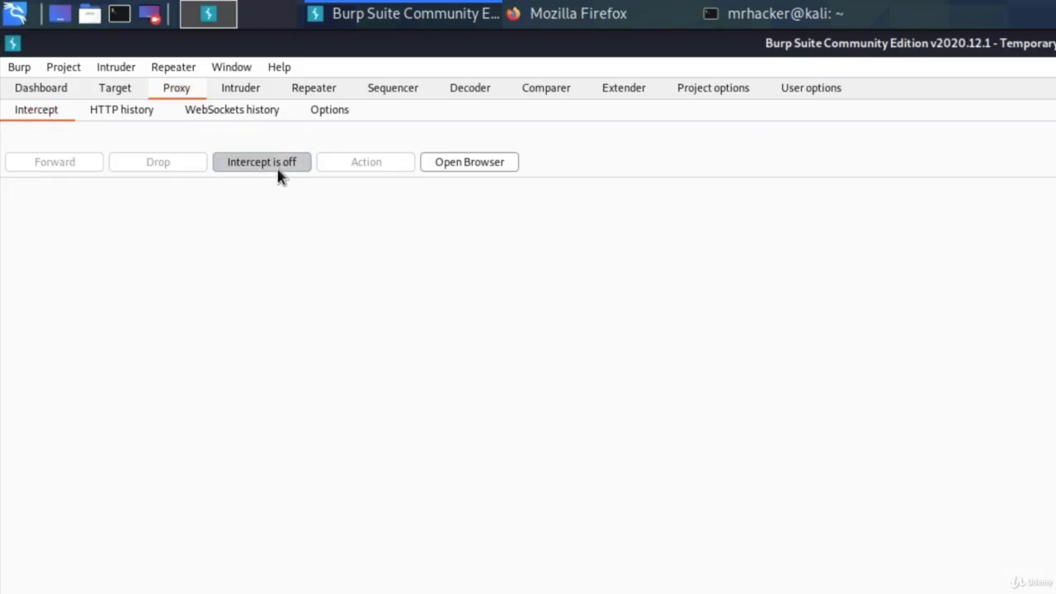
{"action": "left_click", "coordinate": [115, 89]}
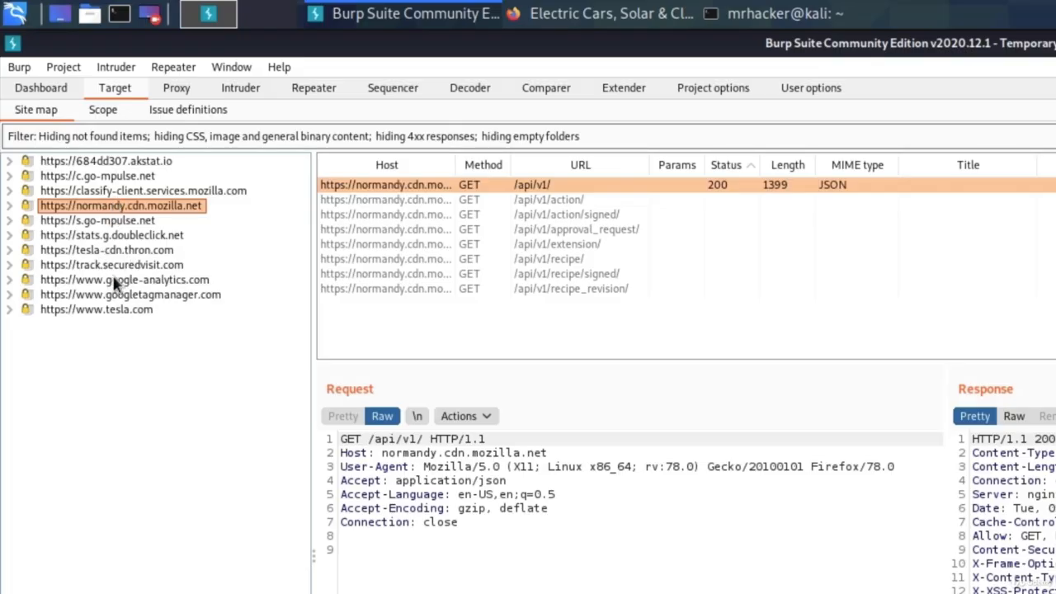
{"action": "left_click", "coordinate": [92, 310]}
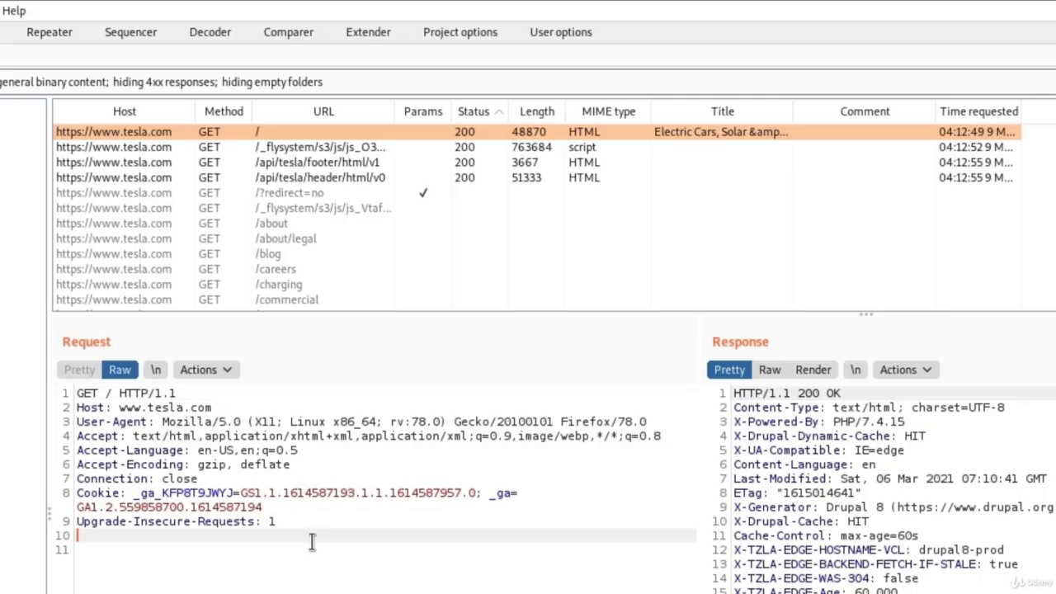
{"action": "left_click_drag", "start_coordinate": [311, 540], "coordinate": [43, 381]}
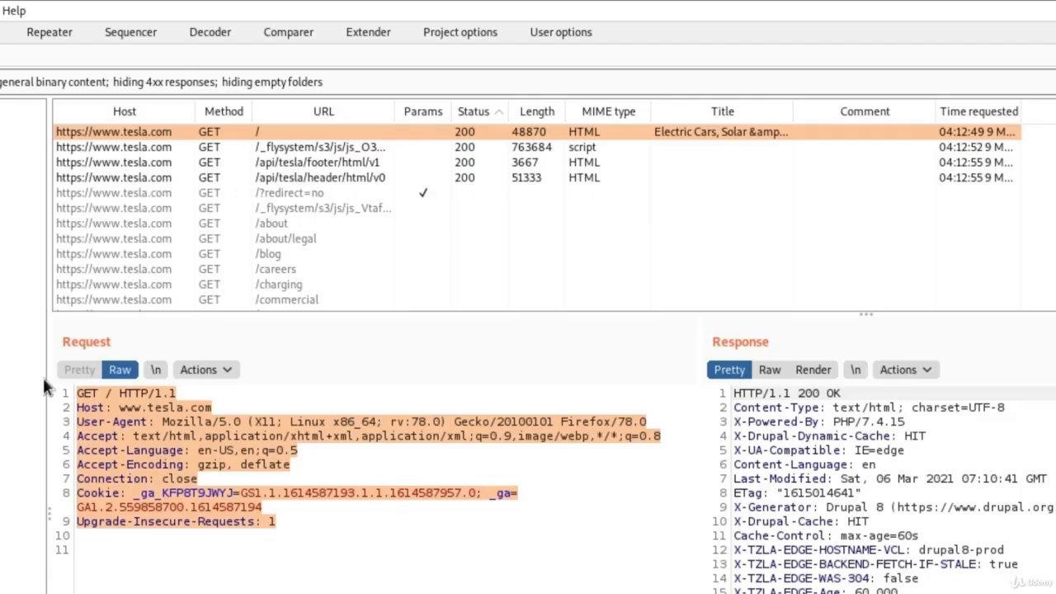
{"action": "left_click", "coordinate": [335, 538]}
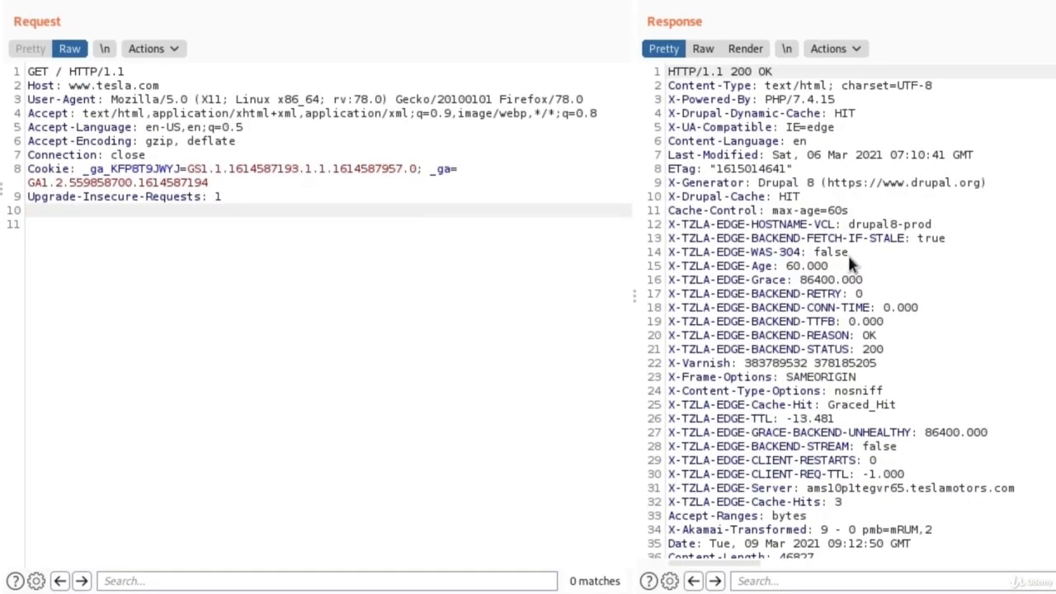
{"action": "scroll", "coordinate": [939, 273], "scroll_direction": "down", "scroll_amount": 5}
{"action": "scroll", "coordinate": [938, 275], "scroll_direction": "up", "scroll_amount": 5}
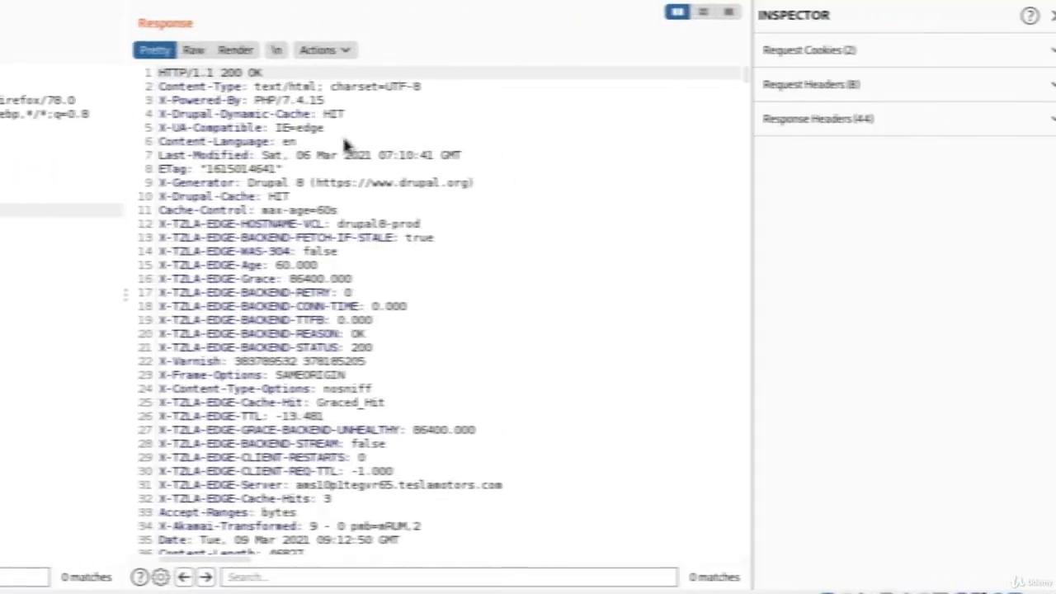
{"action": "scroll", "coordinate": [345, 145], "scroll_direction": "down", "scroll_amount": 9}
{"action": "scroll", "coordinate": [326, 188], "scroll_direction": "down", "scroll_amount": 4}
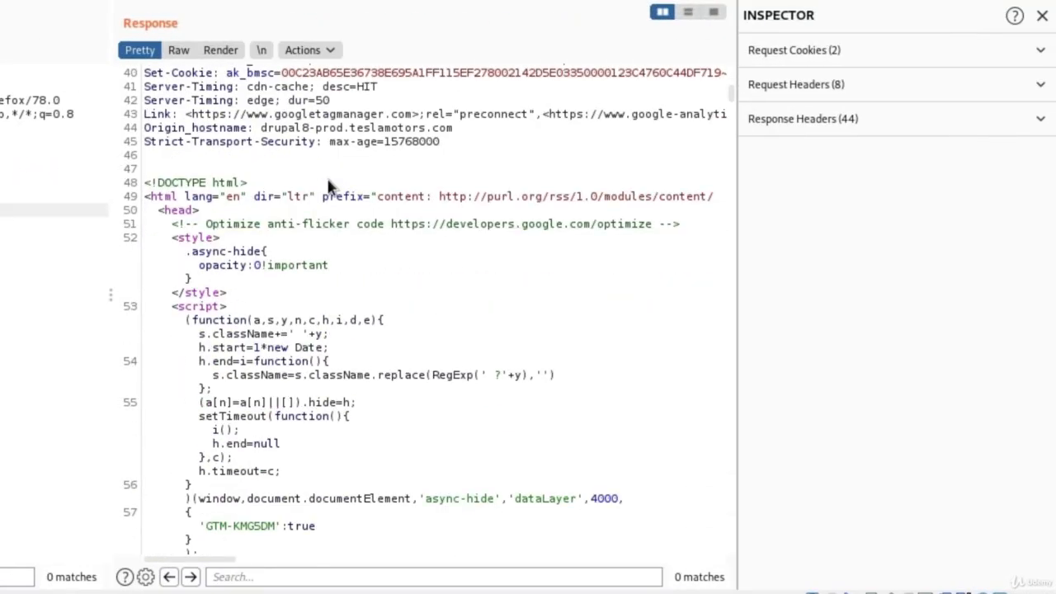
{"action": "scroll", "coordinate": [327, 186], "scroll_direction": "down", "scroll_amount": 15}
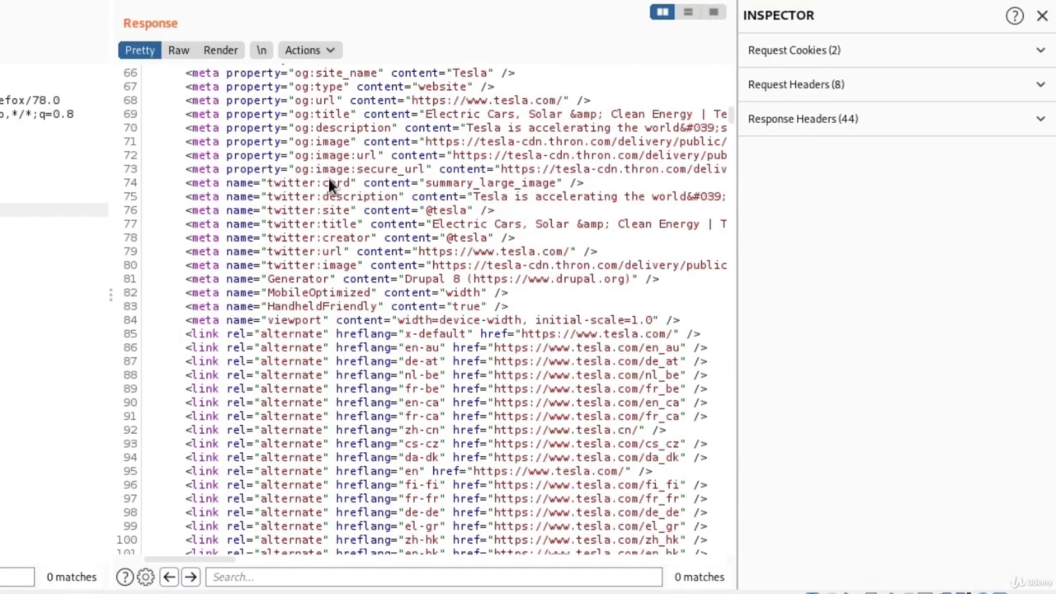
{"action": "scroll", "coordinate": [330, 187], "scroll_direction": "down", "scroll_amount": 20}
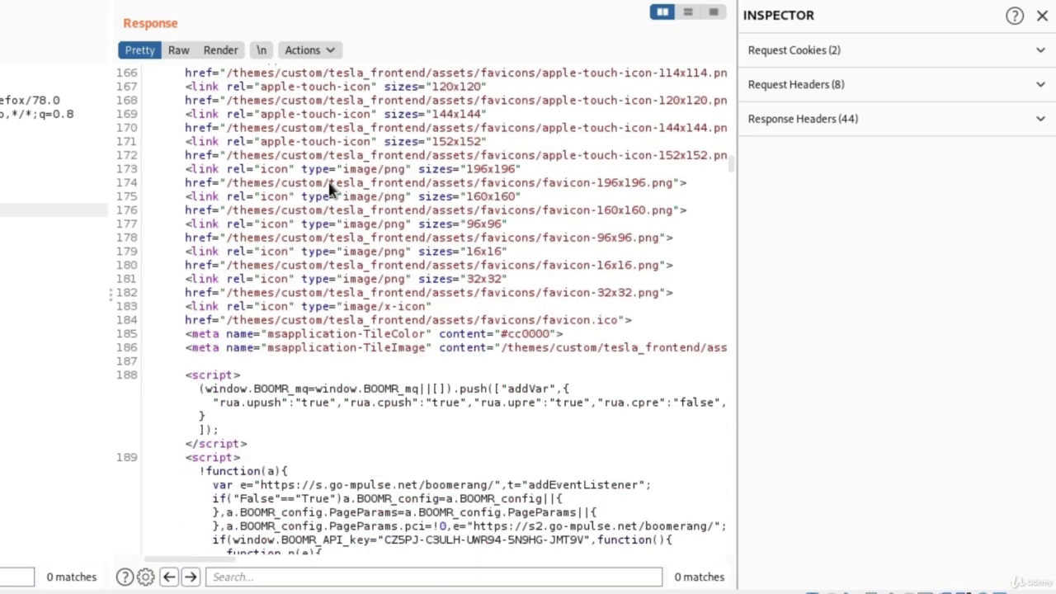
{"action": "scroll", "coordinate": [397, 220], "scroll_direction": "down", "scroll_amount": 15}
{"action": "left_click", "coordinate": [320, 34]}
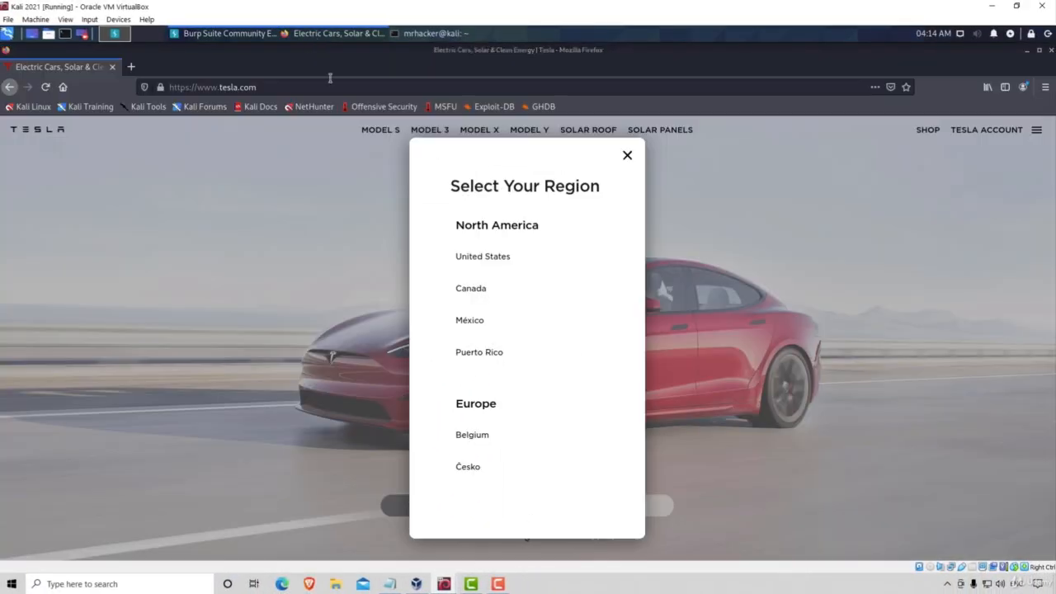
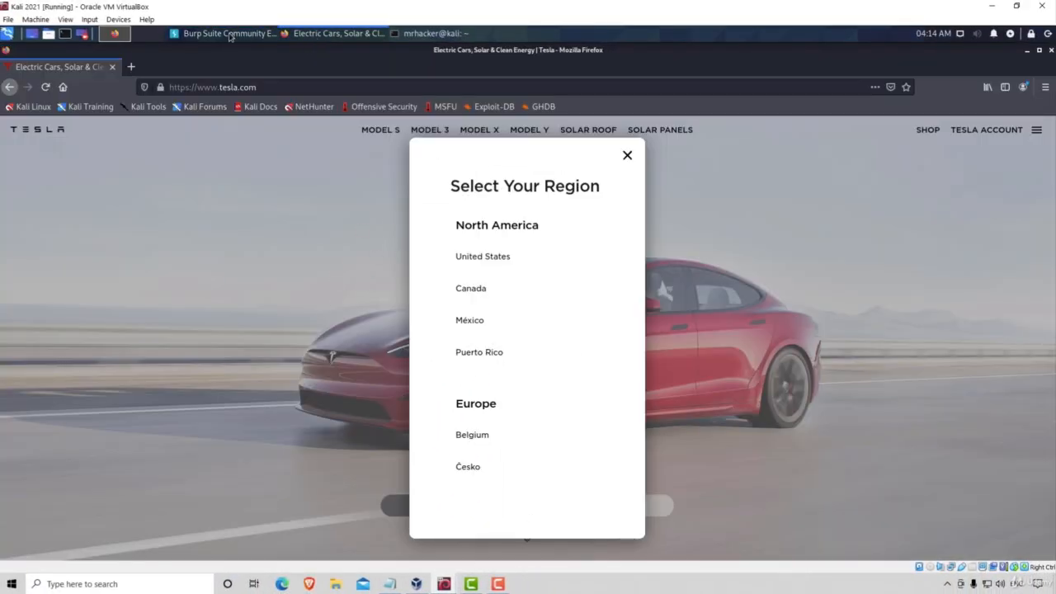
Step: Back in Burp, view the tesla.com homepage response as raw HTTP headers, cookies and HTML
{"action": "left_click", "coordinate": [223, 33]}
{"action": "scroll", "coordinate": [699, 369], "scroll_direction": "down", "scroll_amount": 5}
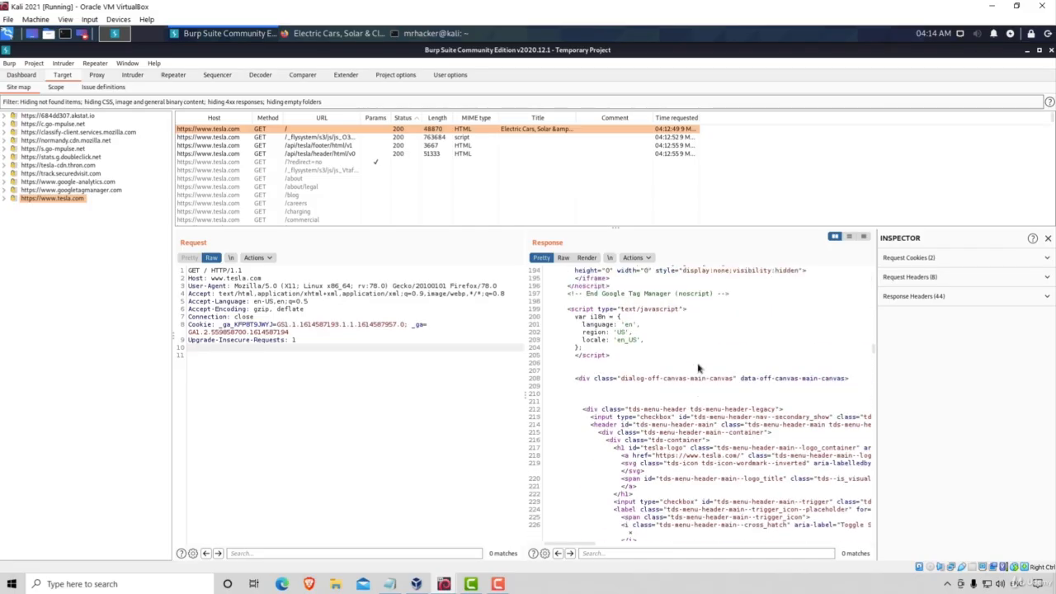
{"action": "scroll", "coordinate": [695, 368], "scroll_direction": "up", "scroll_amount": 10}
{"action": "scroll", "coordinate": [691, 368], "scroll_direction": "up", "scroll_amount": 5}
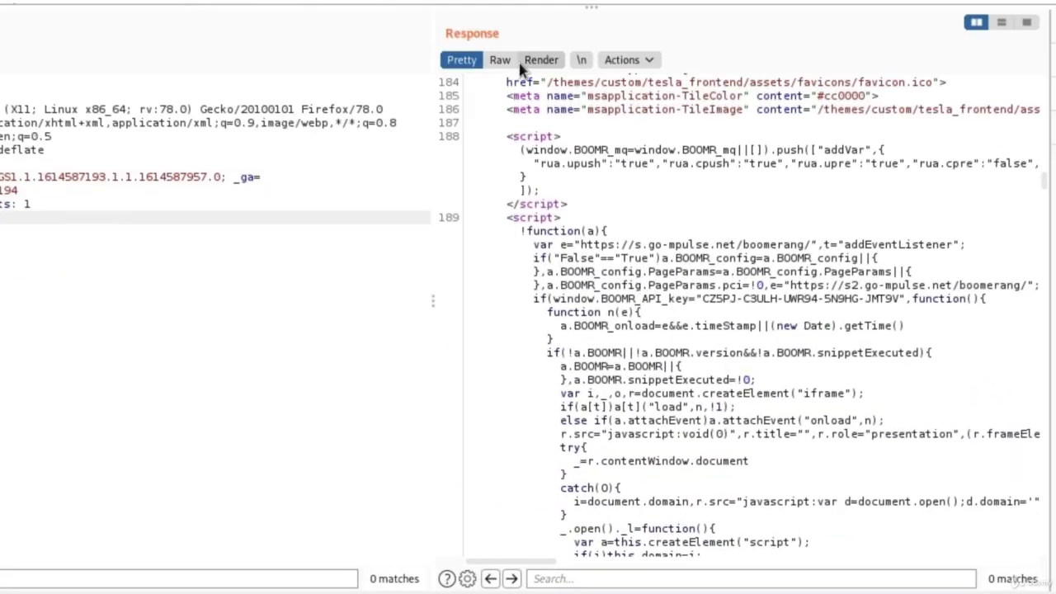
{"action": "left_click", "coordinate": [563, 257]}
{"action": "scroll", "coordinate": [672, 206], "scroll_direction": "down", "scroll_amount": 15}
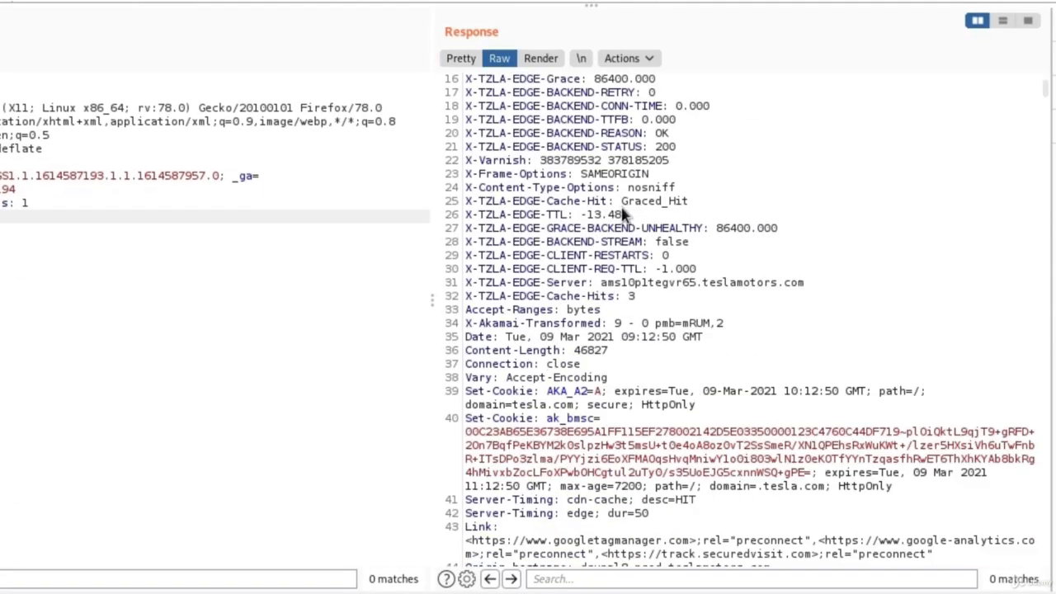
{"action": "scroll", "coordinate": [623, 213], "scroll_direction": "up", "scroll_amount": 15}
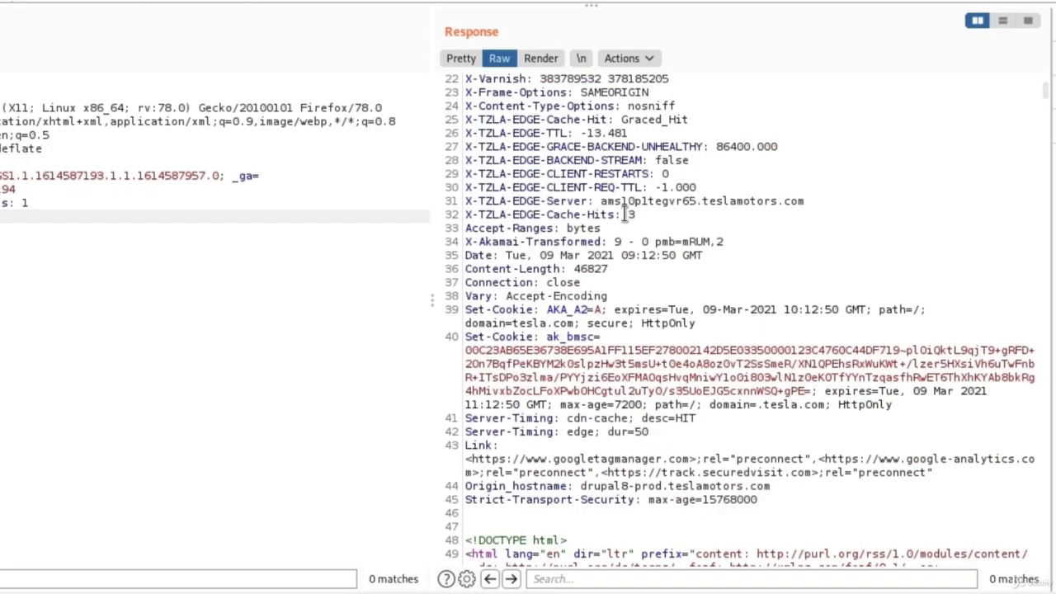
Step: Render the tesla.com response as a web page and compare it with the live Tesla site
{"action": "left_click", "coordinate": [548, 66]}
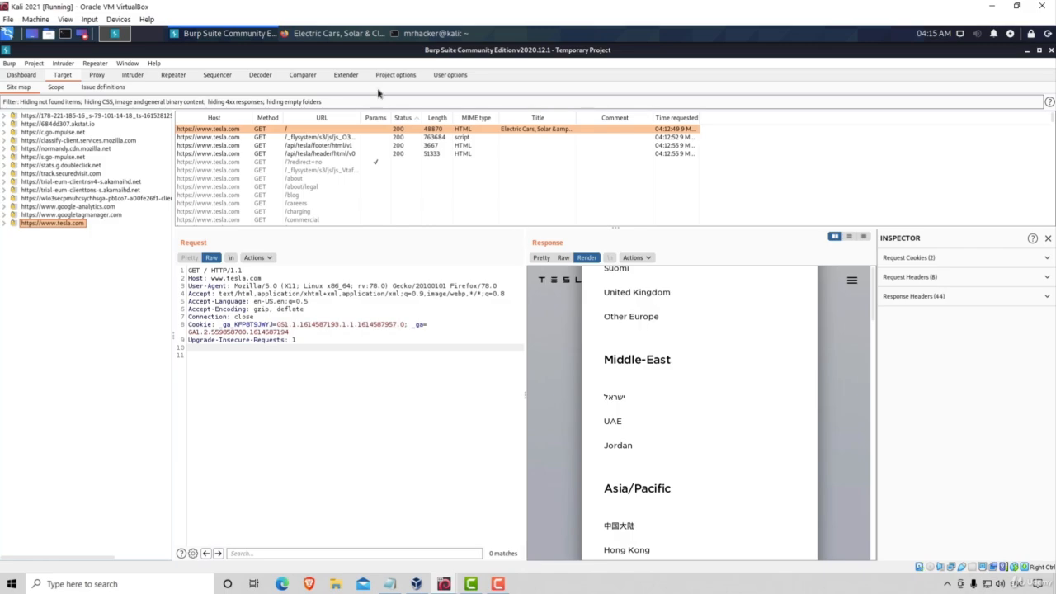
{"action": "left_click", "coordinate": [347, 34]}
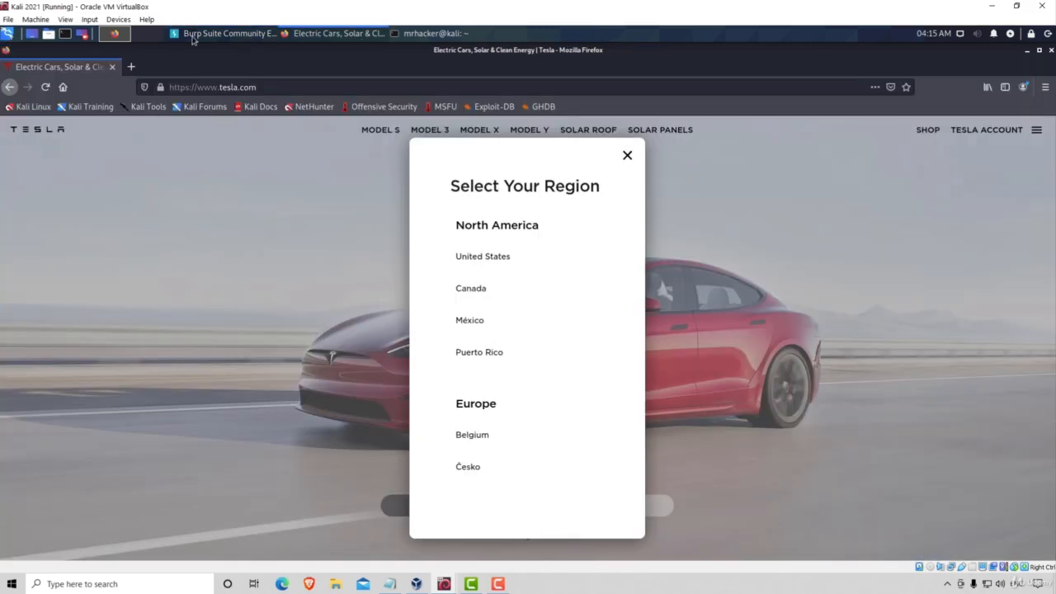
{"action": "key", "text": "alt+Tab"}
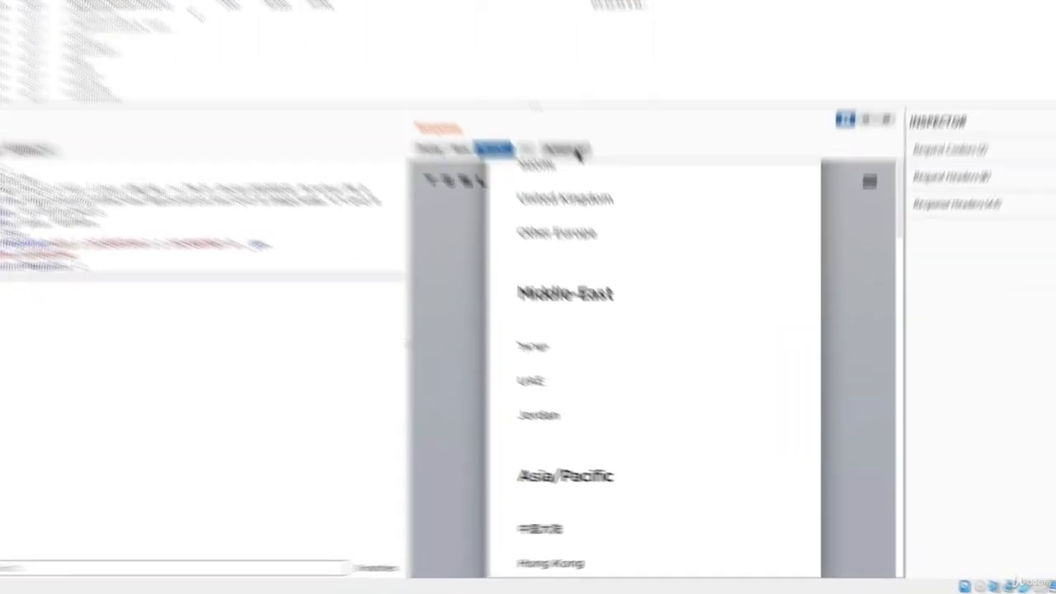
{"action": "left_click", "coordinate": [639, 257]}
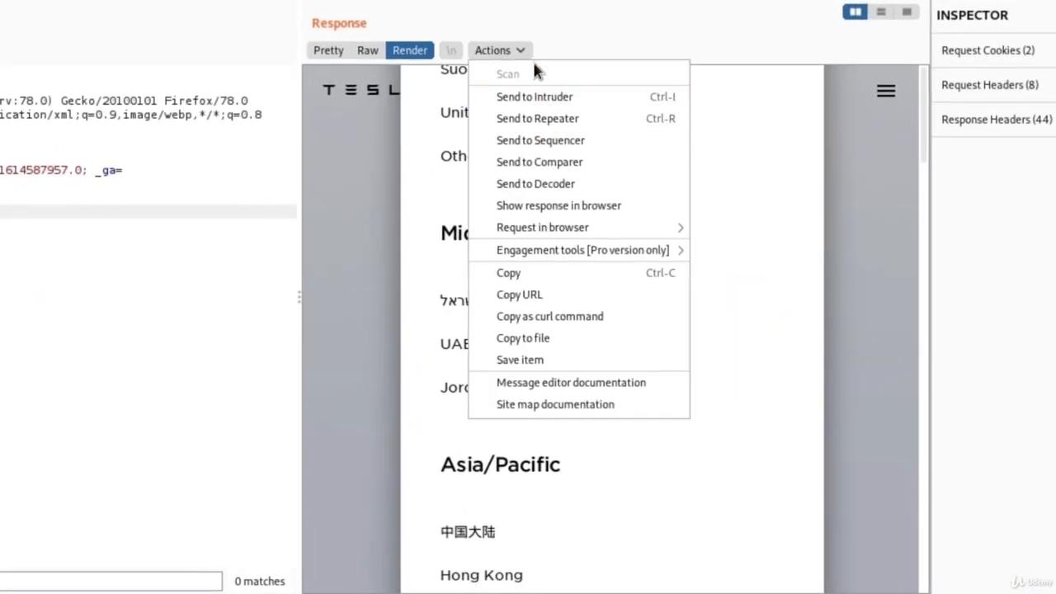
{"action": "left_click", "coordinate": [588, 50]}
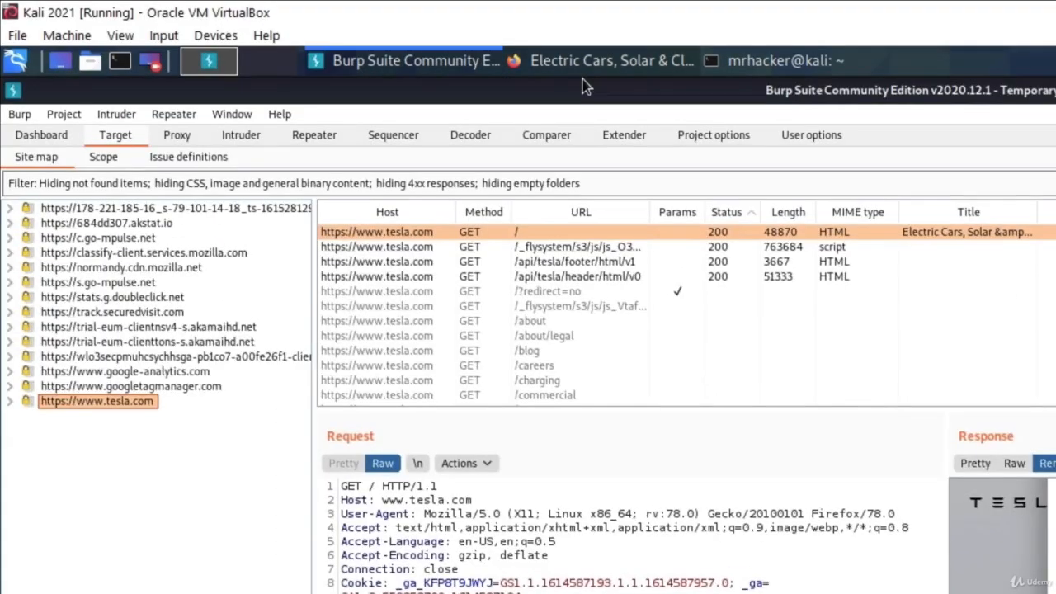
Step: Load the local OWASP BWA server at 192.168.1.5 in a new Firefox tab
{"action": "left_click", "coordinate": [582, 75]}
{"action": "left_click", "coordinate": [238, 121]}
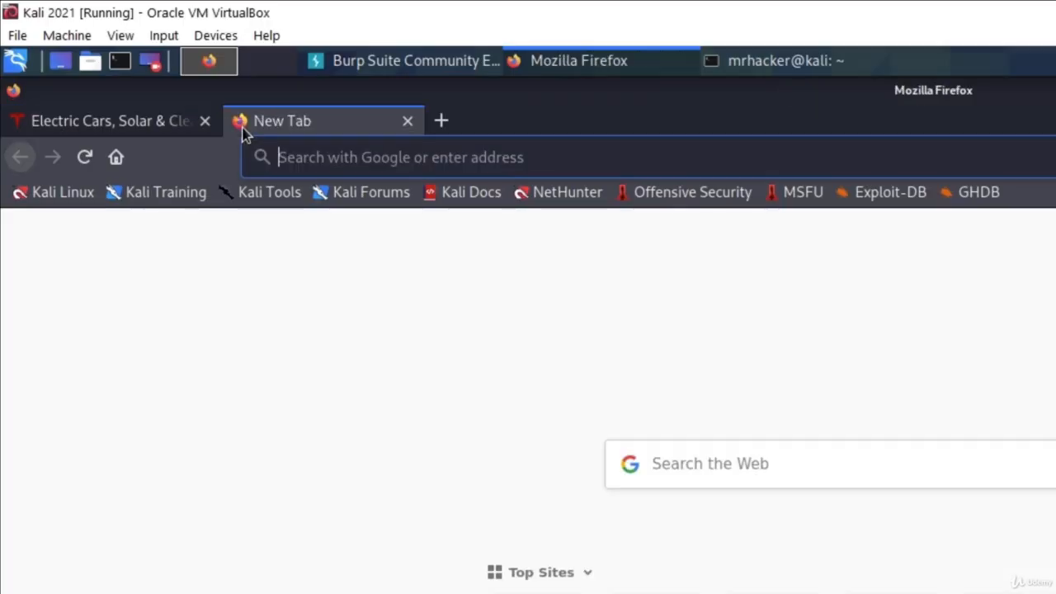
{"action": "type", "text": "192.168.1.5/"}
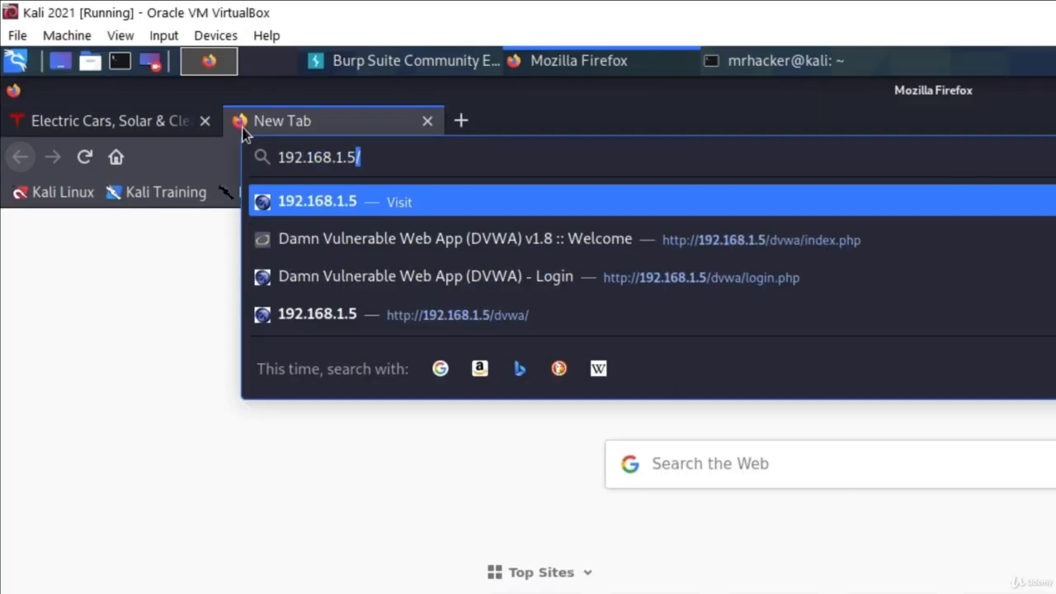
{"action": "key", "text": "Return"}
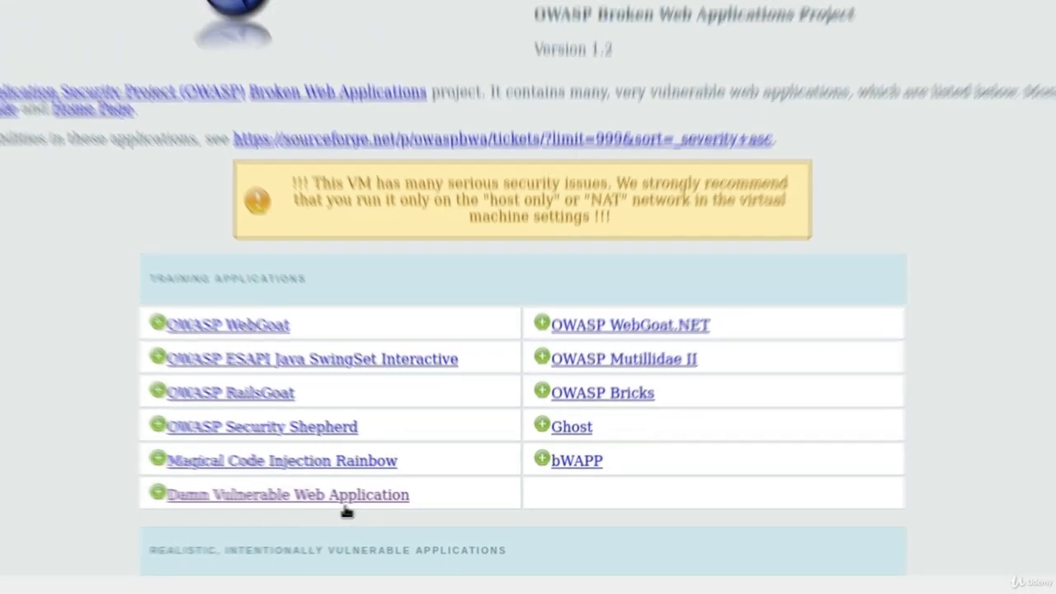
Step: Open Damn Vulnerable Web Application and log out to its login page
{"action": "left_click", "coordinate": [316, 501]}
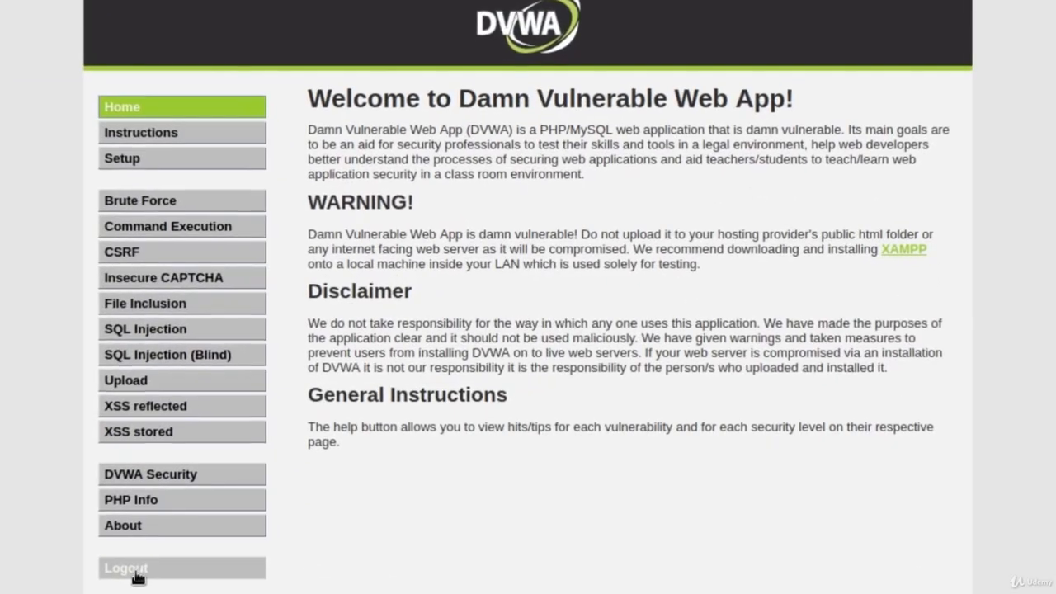
{"action": "left_click", "coordinate": [132, 573]}
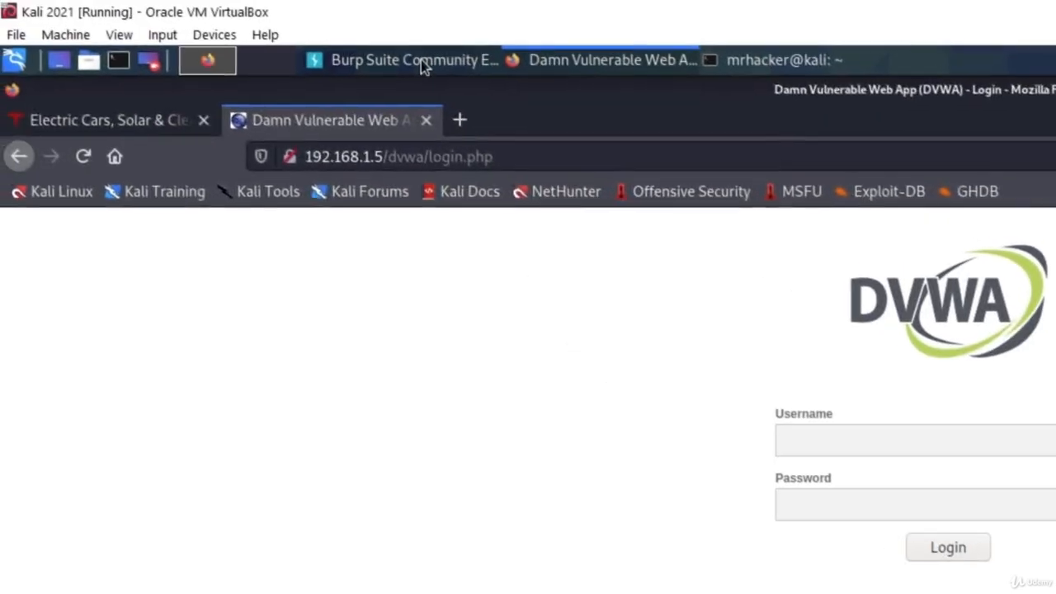
{"action": "left_click", "coordinate": [419, 62]}
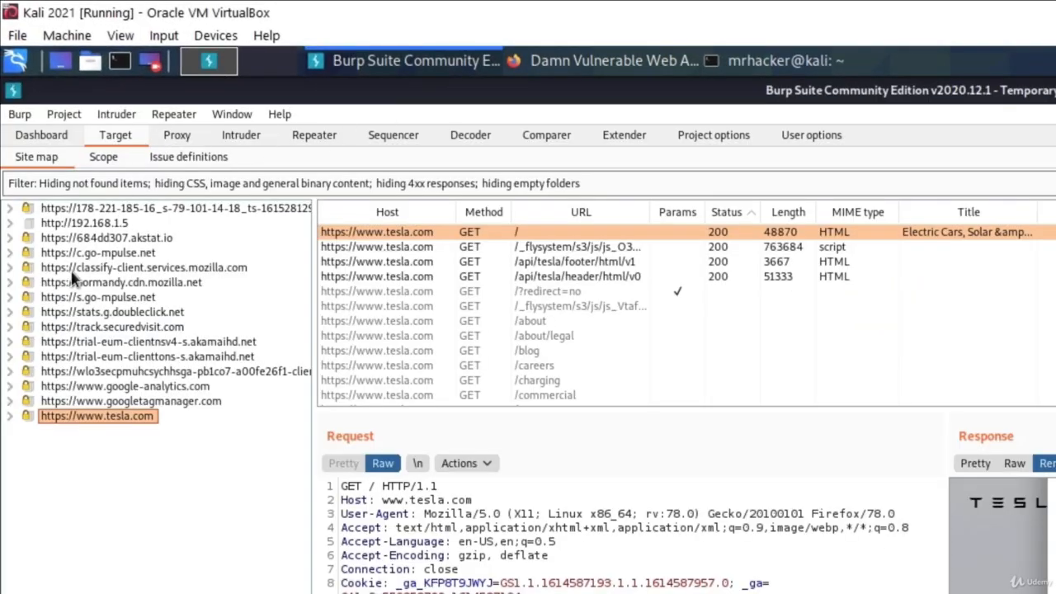
{"action": "left_click", "coordinate": [82, 223]}
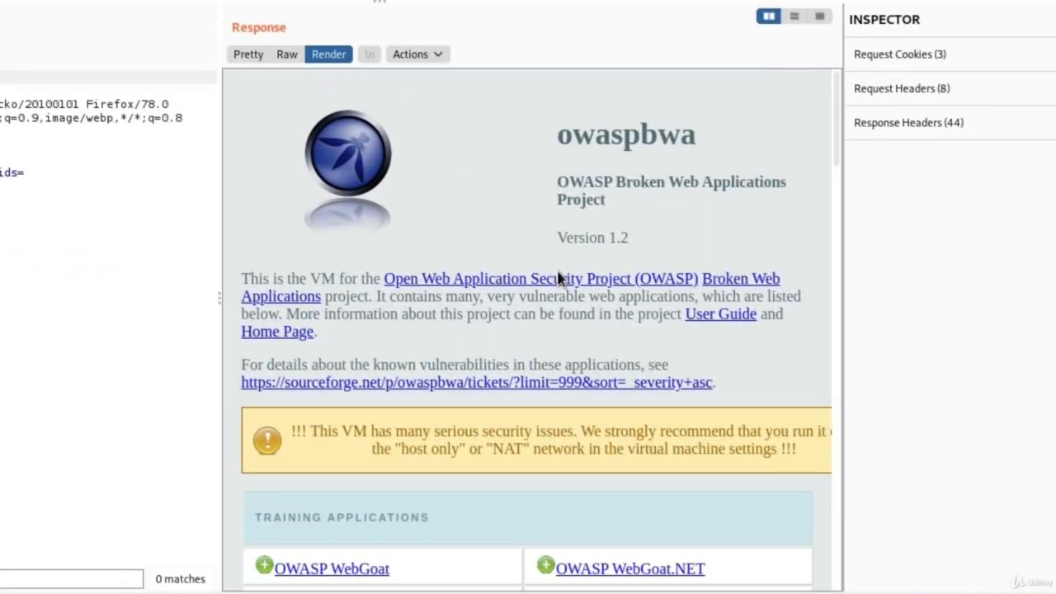
{"action": "scroll", "coordinate": [603, 336], "scroll_direction": "down", "scroll_amount": 10}
{"action": "scroll", "coordinate": [603, 344], "scroll_direction": "up", "scroll_amount": 10}
{"action": "left_click", "coordinate": [249, 54]}
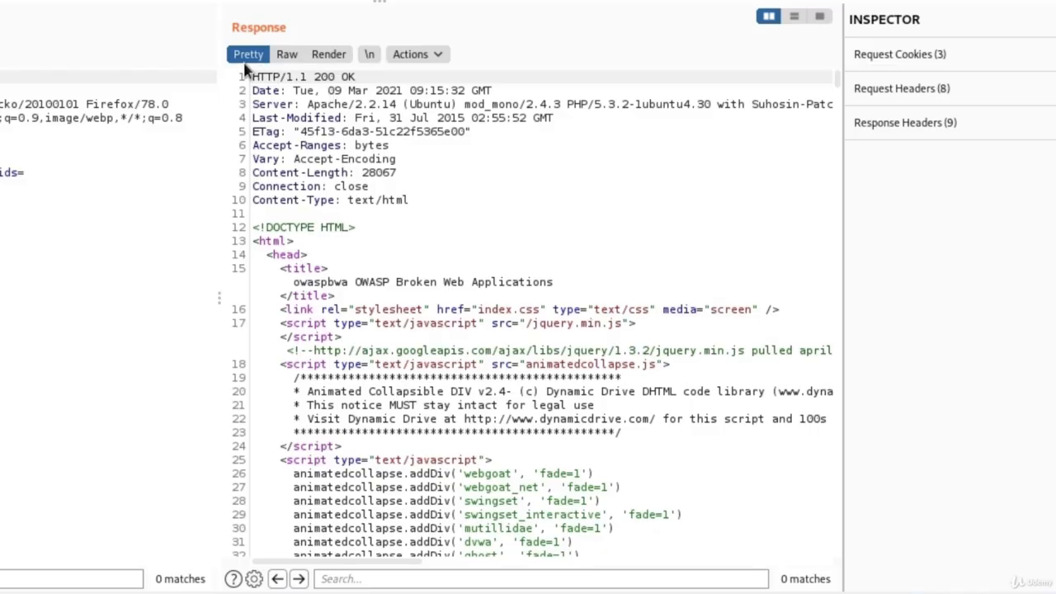
{"action": "scroll", "coordinate": [504, 248], "scroll_direction": "down", "scroll_amount": 5}
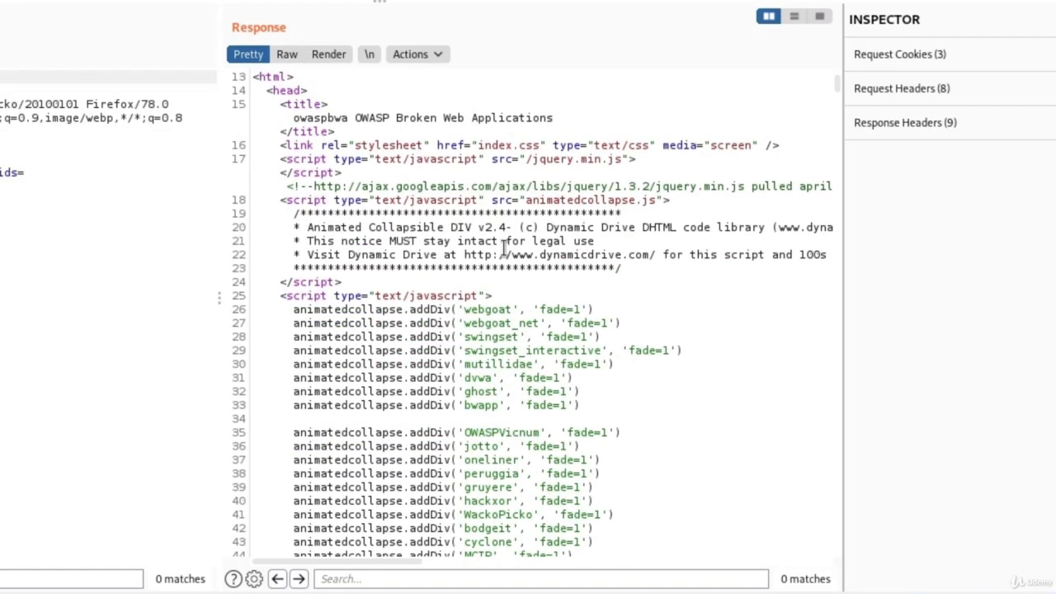
{"action": "scroll", "coordinate": [503, 248], "scroll_direction": "up", "scroll_amount": 5}
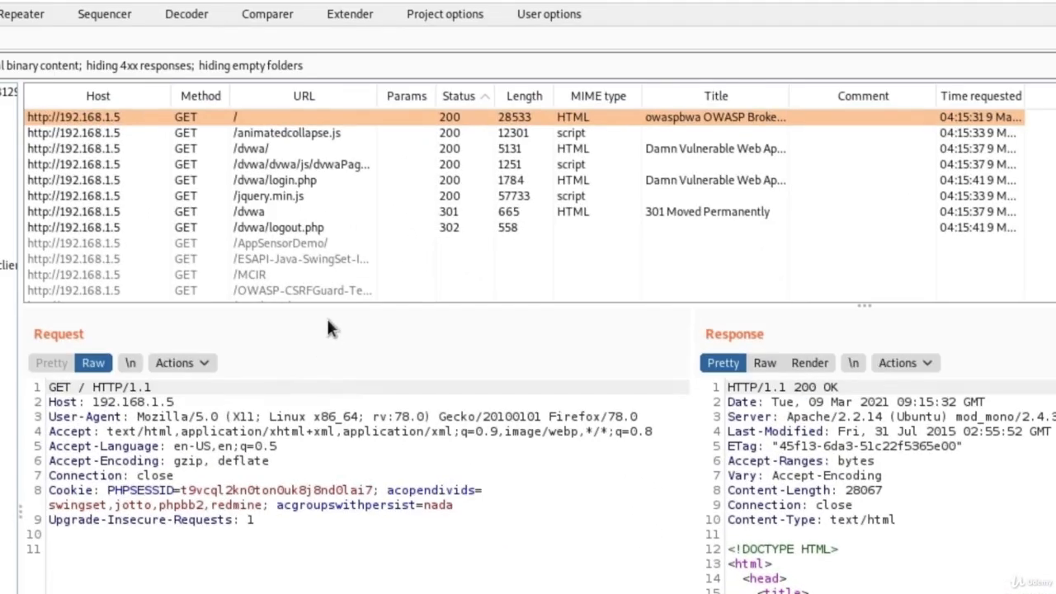
Step: Review the captured /dvwa/ response, then turn Proxy interception on
{"action": "left_click", "coordinate": [248, 154]}
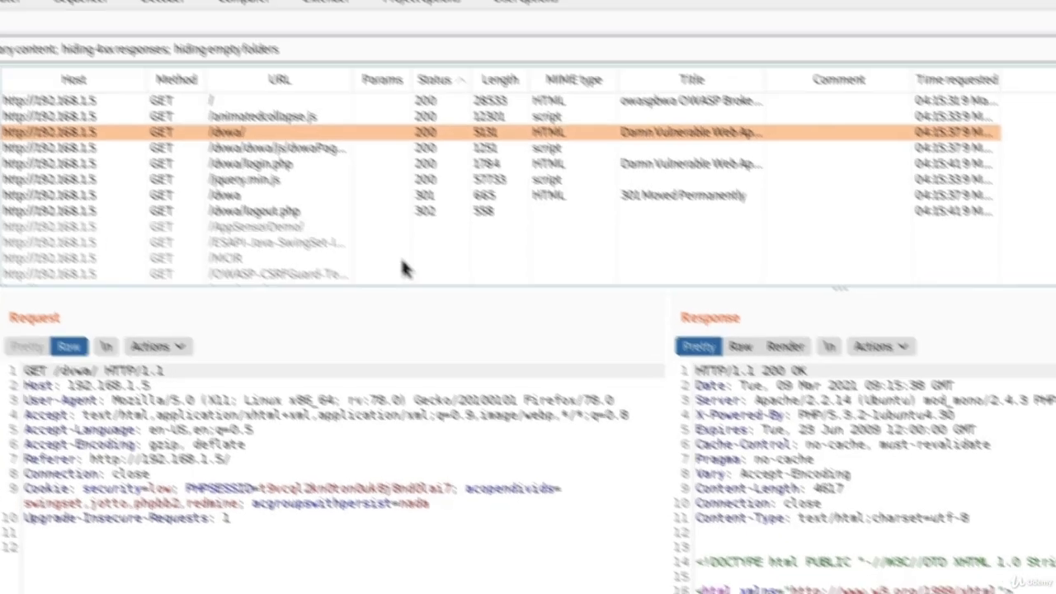
{"action": "scroll", "coordinate": [632, 438], "scroll_direction": "down", "scroll_amount": 10}
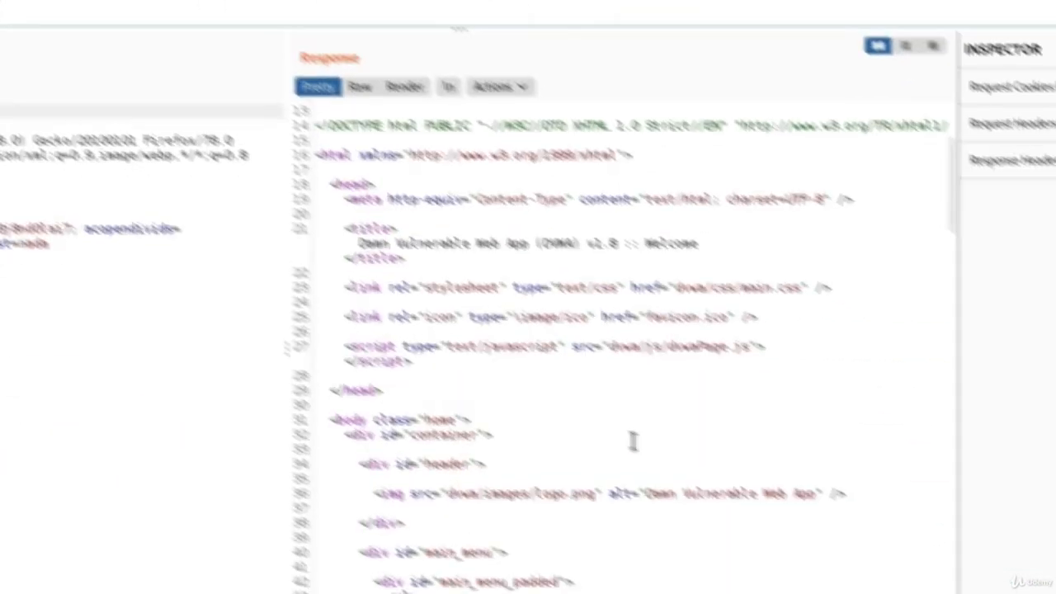
{"action": "scroll", "coordinate": [601, 421], "scroll_direction": "down", "scroll_amount": 15}
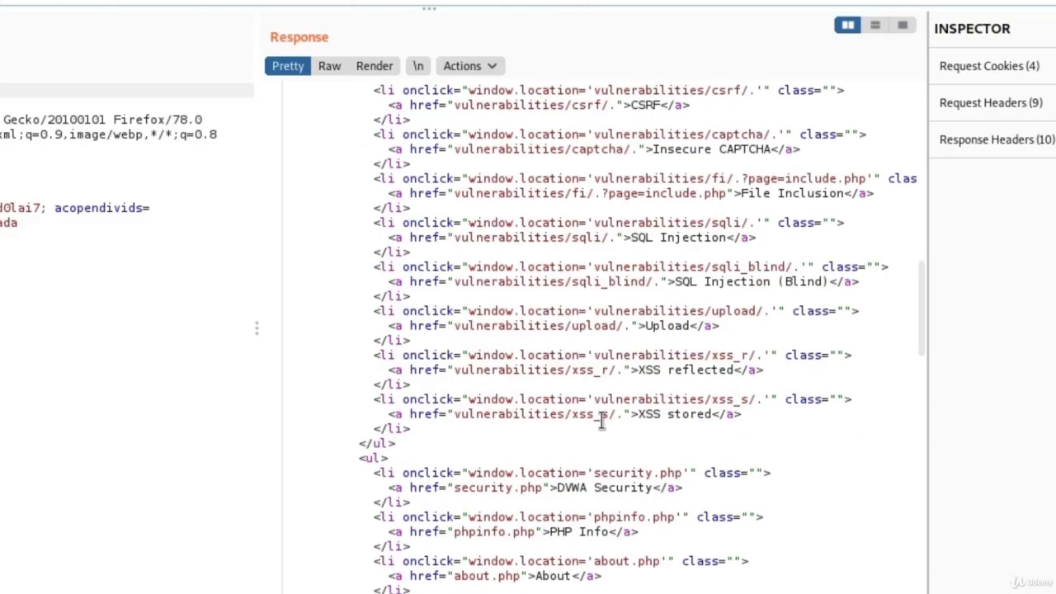
{"action": "scroll", "coordinate": [602, 421], "scroll_direction": "up", "scroll_amount": 4}
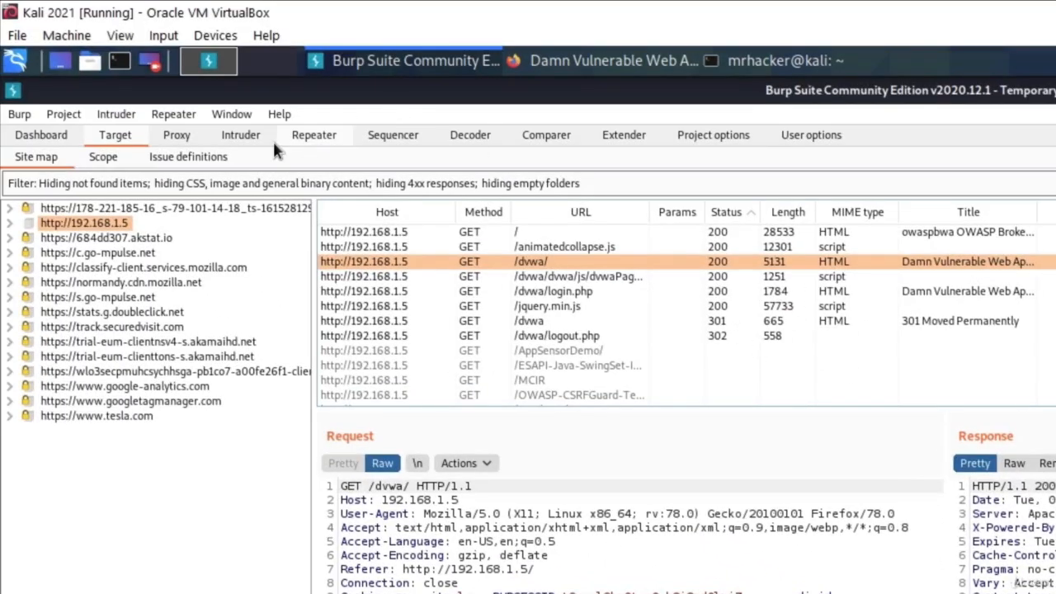
{"action": "left_click", "coordinate": [179, 138]}
{"action": "left_click", "coordinate": [261, 216]}
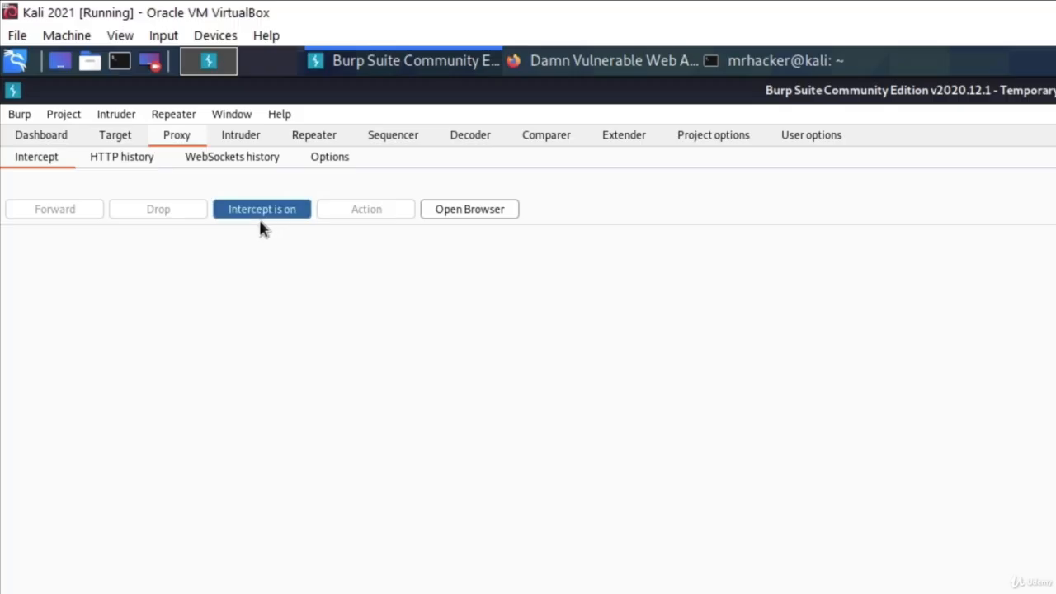
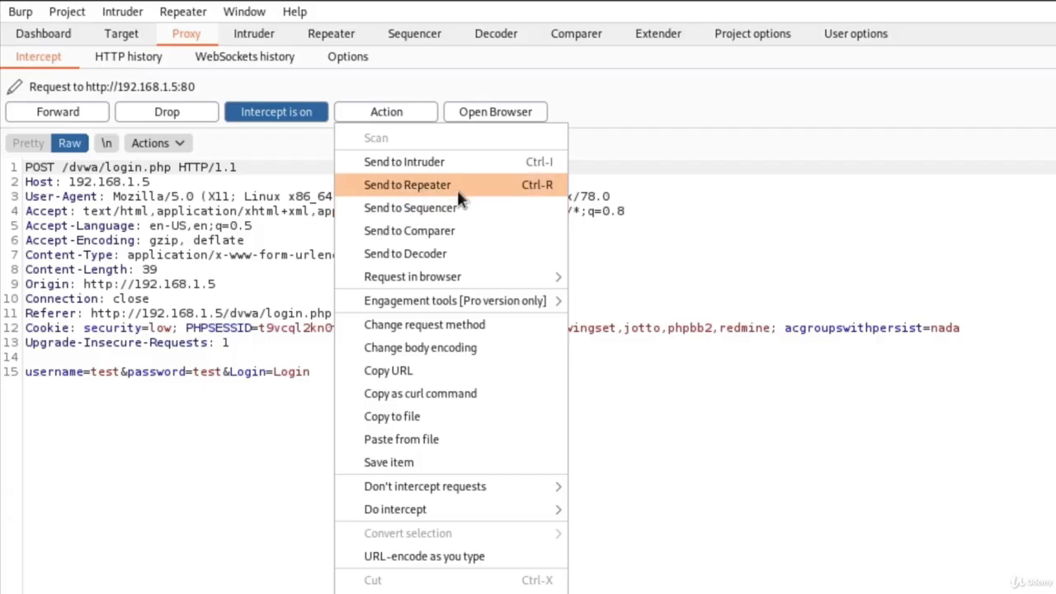
Step: Send the intercepted DVWA login POST request to Repeater from the Intercept Action menu
{"action": "left_click", "coordinate": [455, 193]}
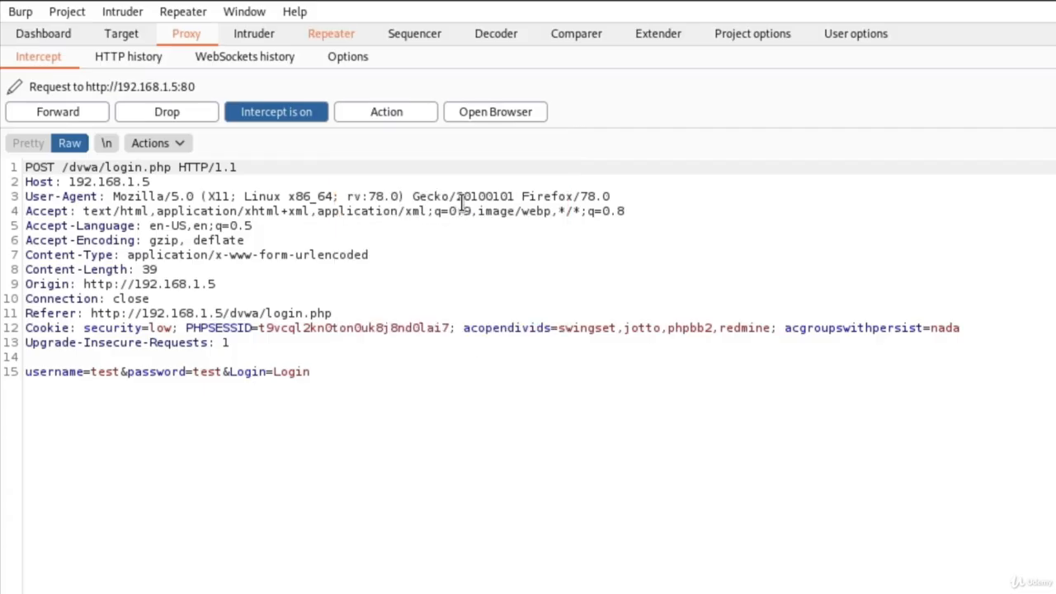
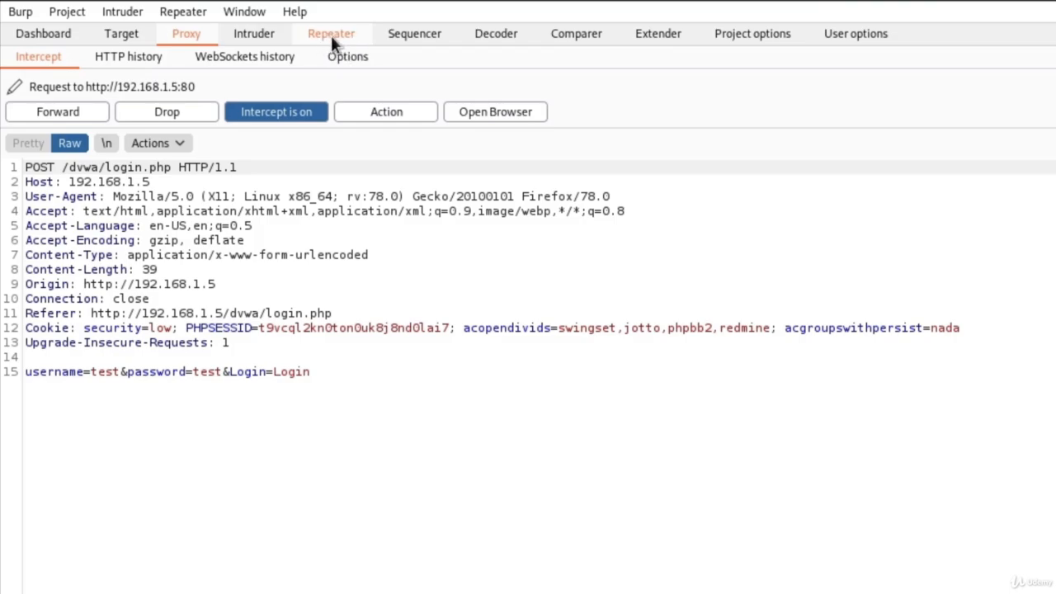
Step: Turn Proxy interception off by toggling 'Intercept is on'
{"action": "left_click", "coordinate": [290, 117]}
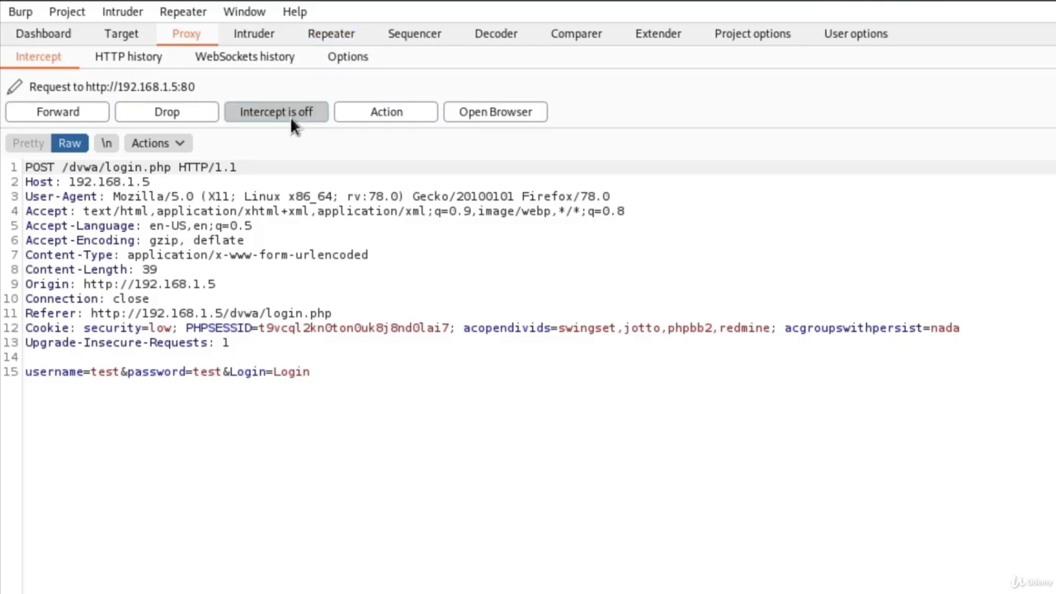
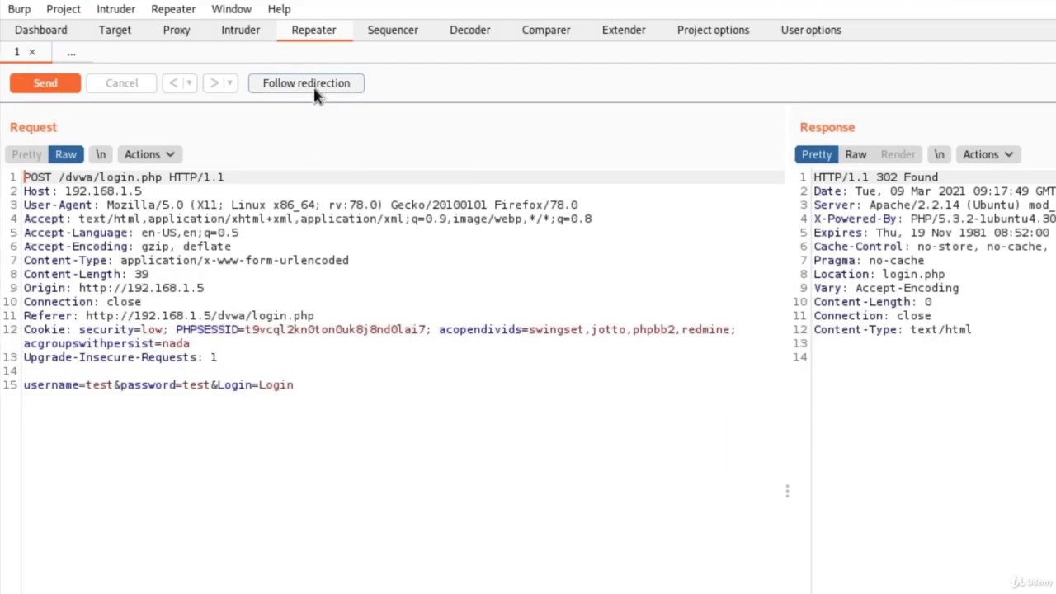
Step: Follow the 302 redirect to login.php and highlight 'Login failed' on line 58 of the response HTML
{"action": "left_click", "coordinate": [314, 89]}
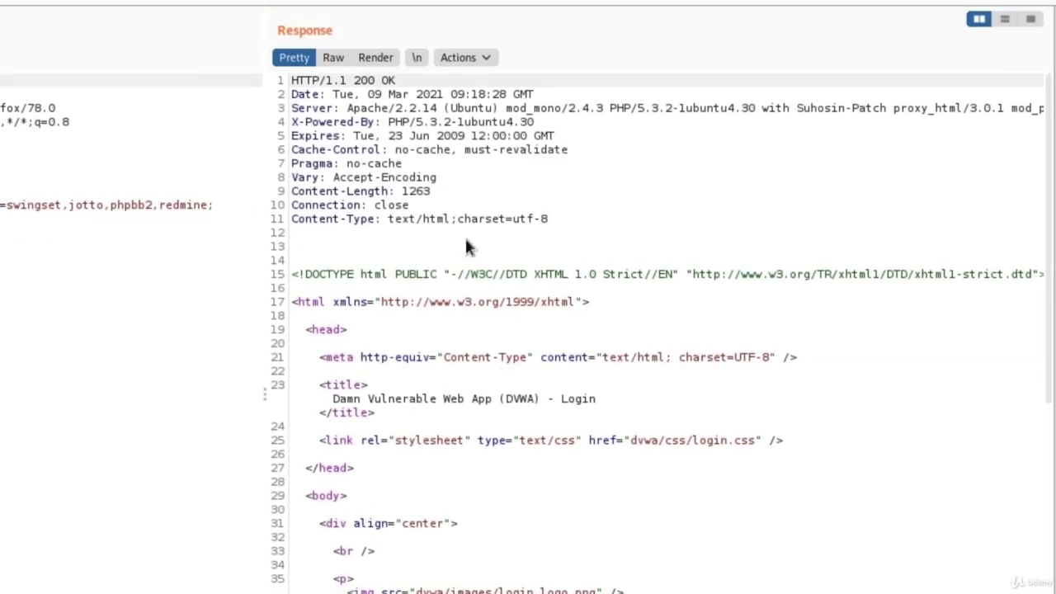
{"action": "scroll", "coordinate": [555, 311], "scroll_direction": "down", "scroll_amount": 4}
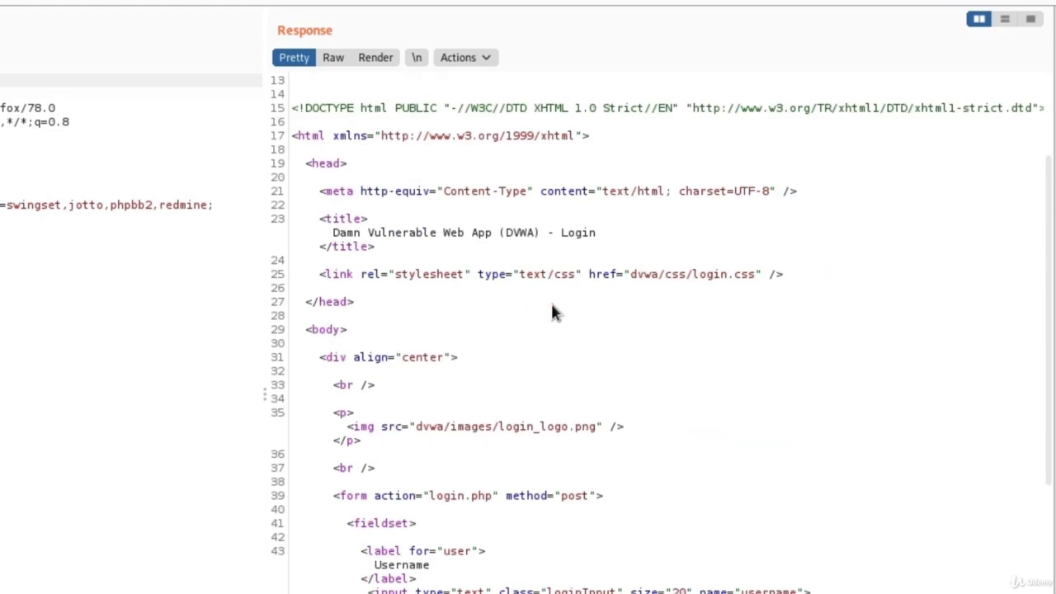
{"action": "scroll", "coordinate": [553, 309], "scroll_direction": "up", "scroll_amount": 4}
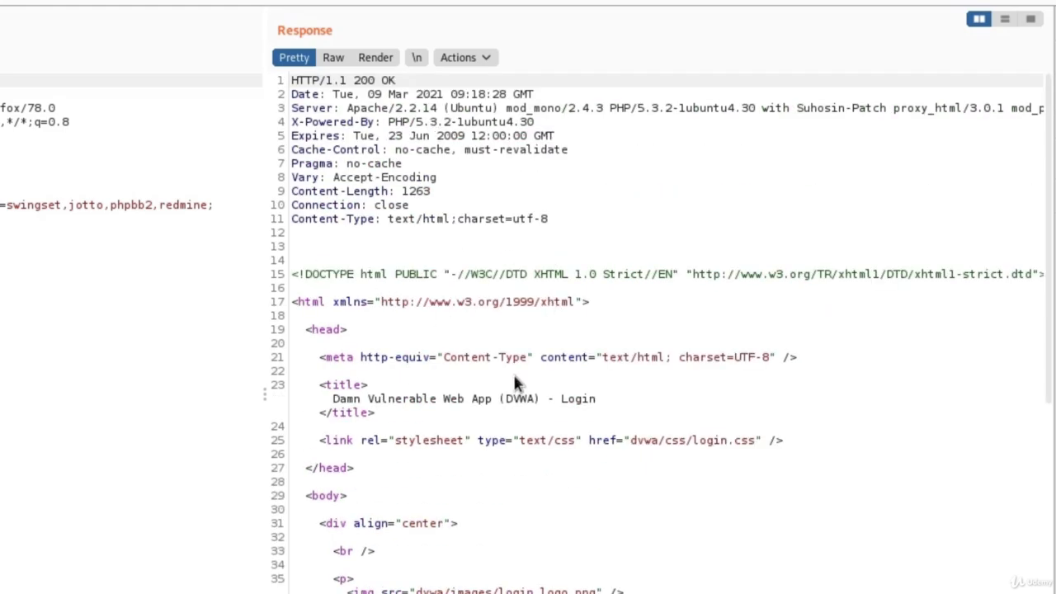
{"action": "scroll", "coordinate": [515, 379], "scroll_direction": "down", "scroll_amount": 4}
{"action": "scroll", "coordinate": [513, 383], "scroll_direction": "down", "scroll_amount": 6}
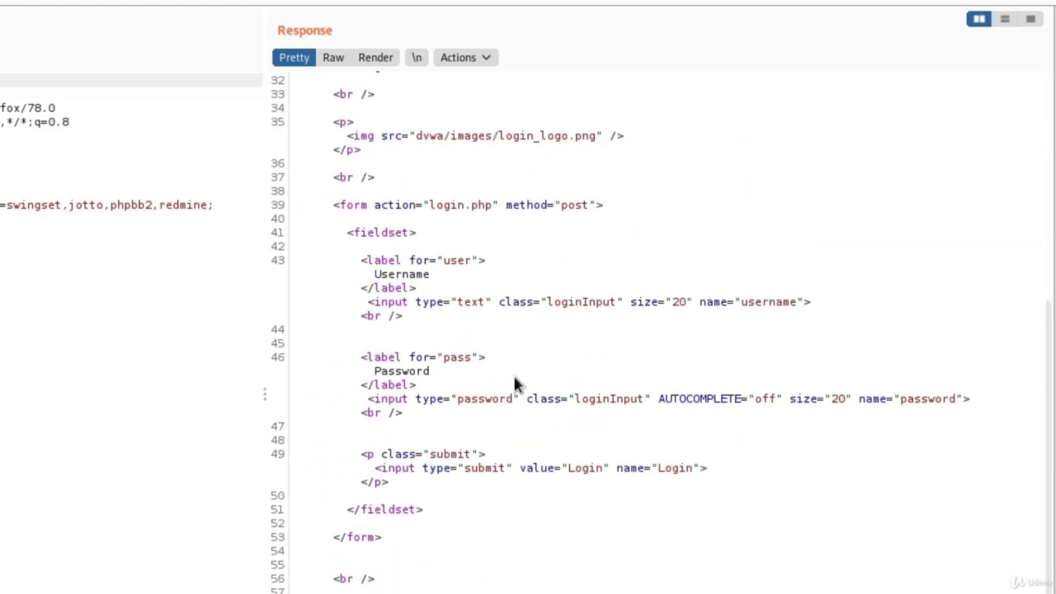
{"action": "scroll", "coordinate": [513, 384], "scroll_direction": "down", "scroll_amount": 3}
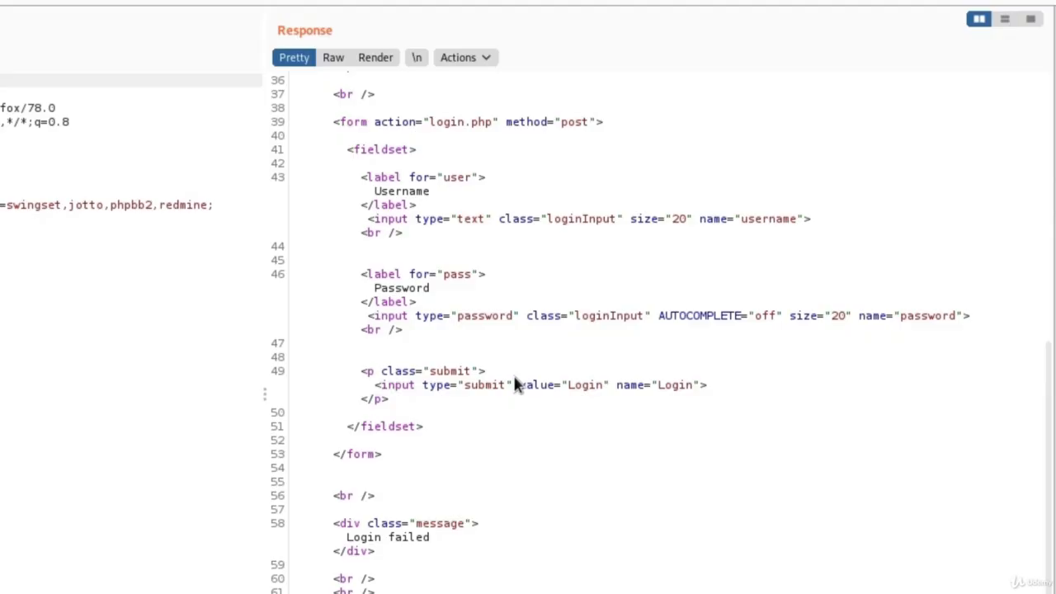
{"action": "left_click_drag", "start_coordinate": [433, 538], "coordinate": [375, 540]}
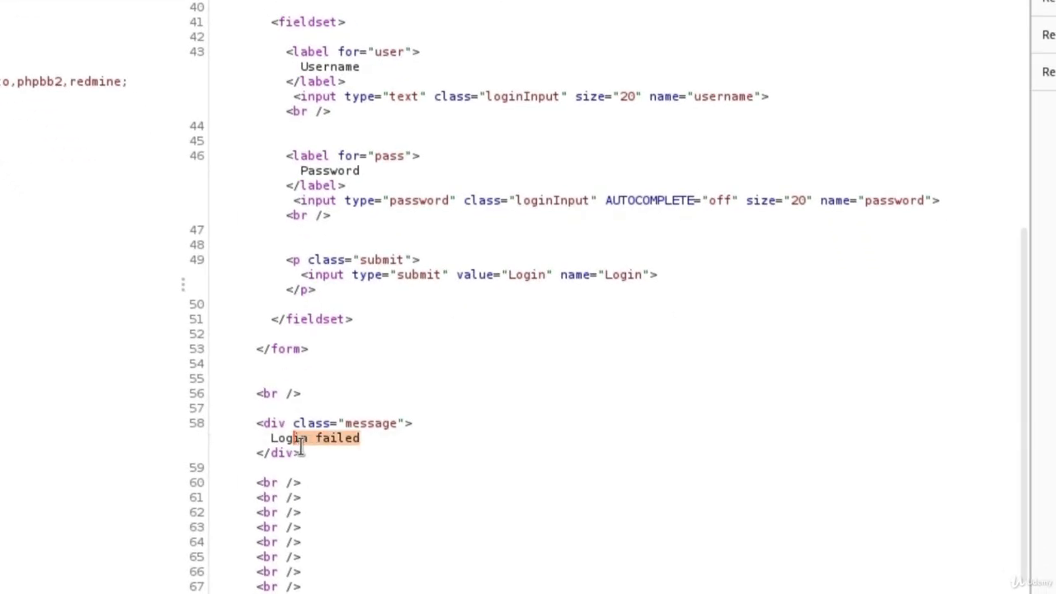
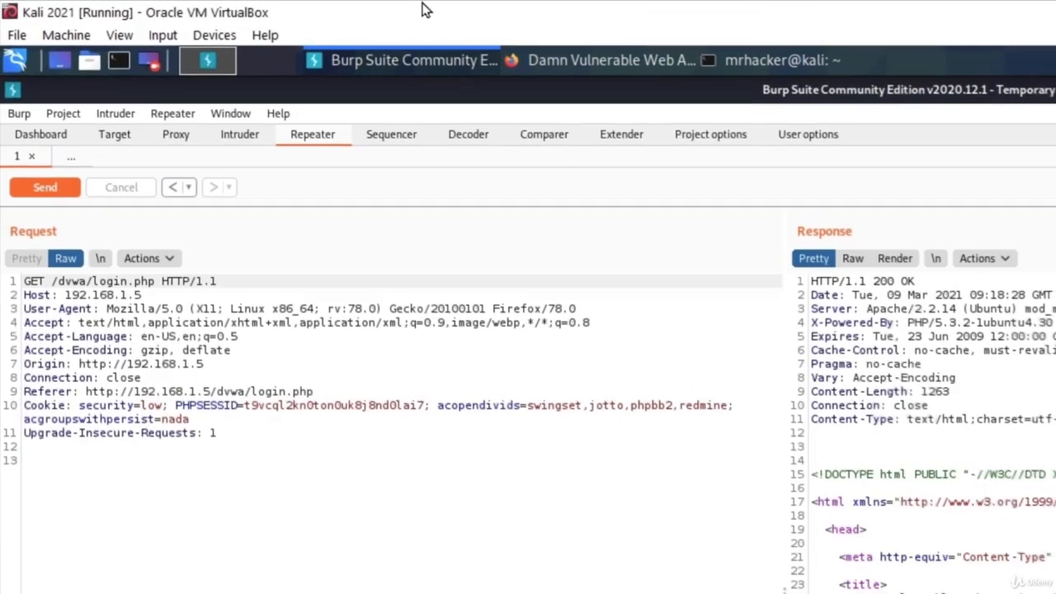
Step: Switch Burp's Proxy interception on so Firefox requests are held
{"action": "left_click", "coordinate": [166, 142]}
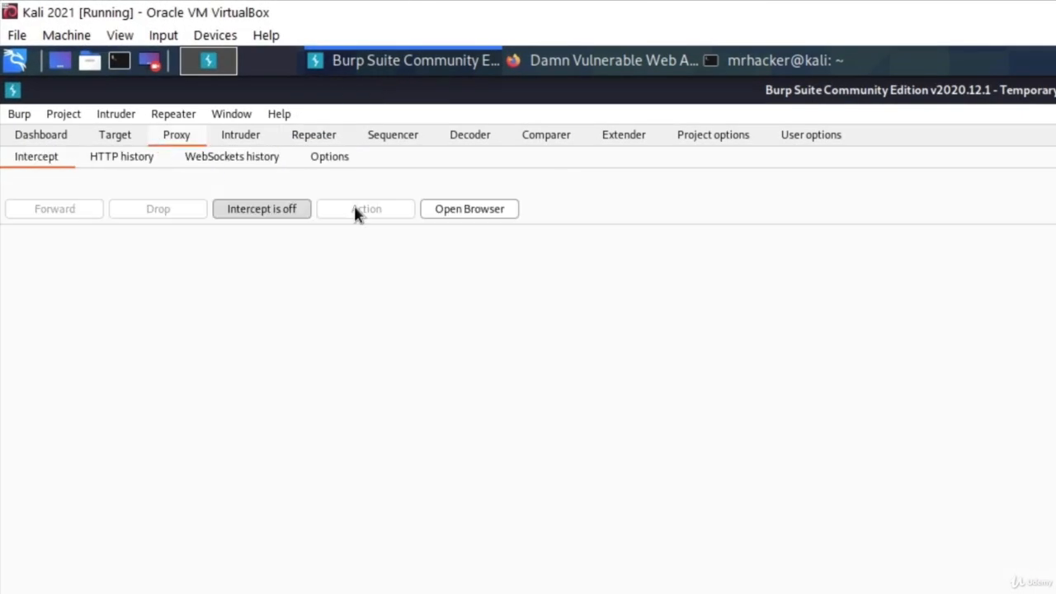
{"action": "left_click", "coordinate": [264, 216]}
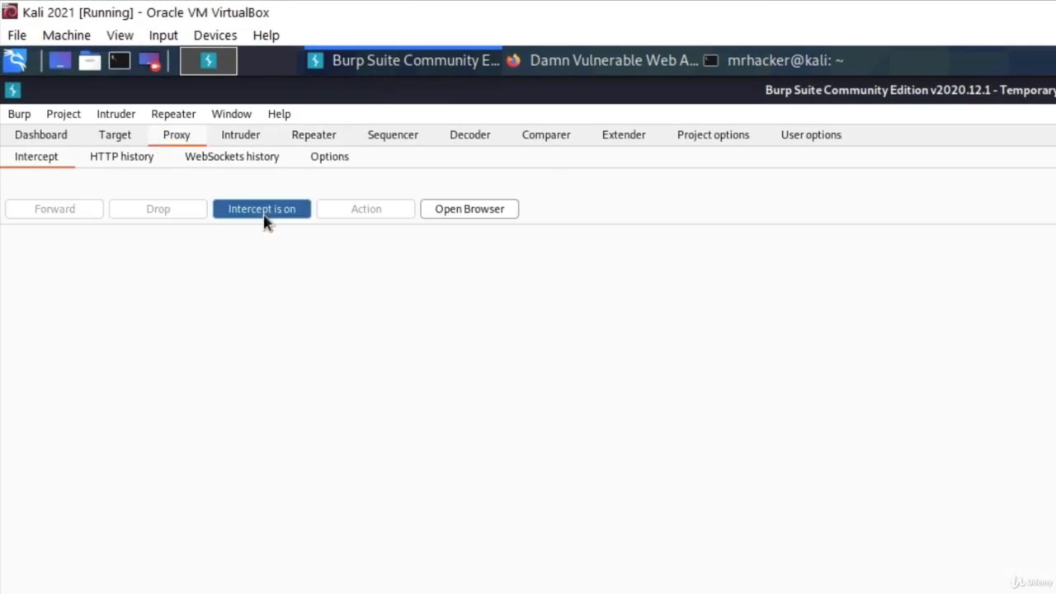
{"action": "left_click", "coordinate": [605, 70]}
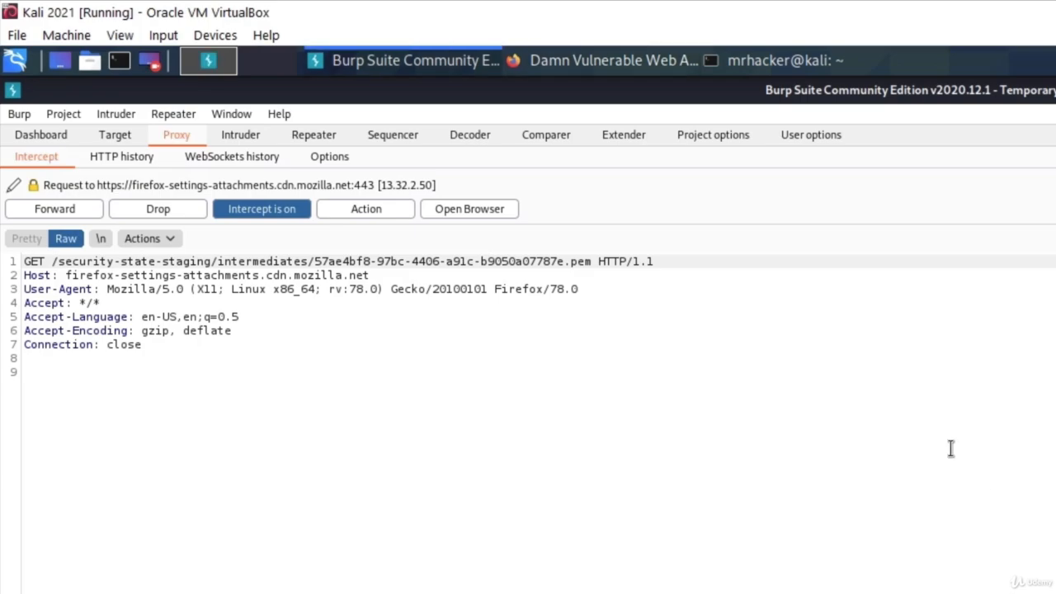
Step: Forward the four queued Firefox requests, toggle interception off, and return to the DVWA login page
{"action": "left_click", "coordinate": [83, 211]}
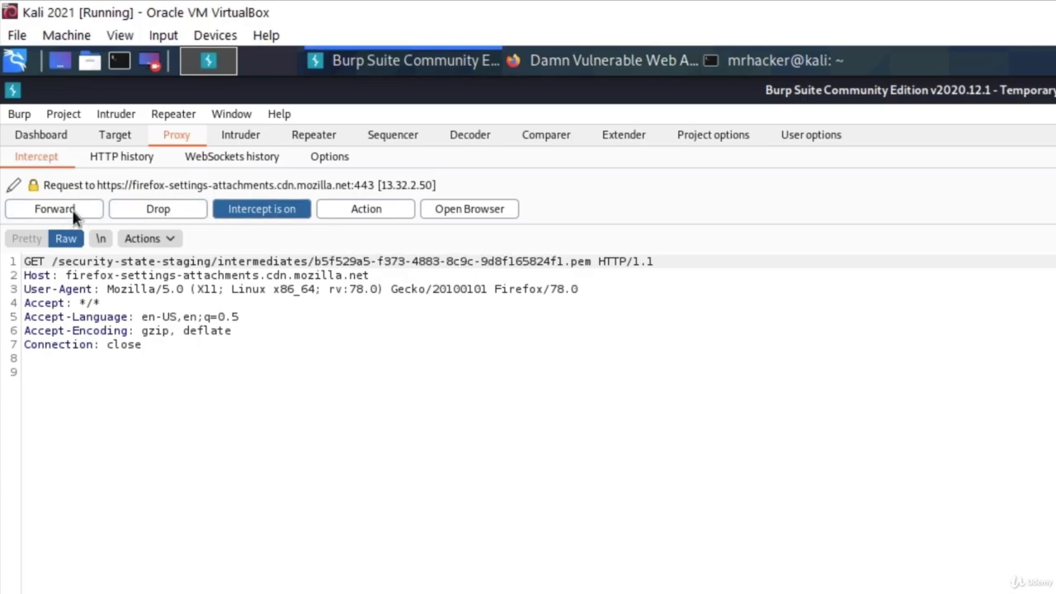
{"action": "left_click", "coordinate": [76, 213]}
{"action": "left_click", "coordinate": [74, 214]}
{"action": "left_click", "coordinate": [72, 211]}
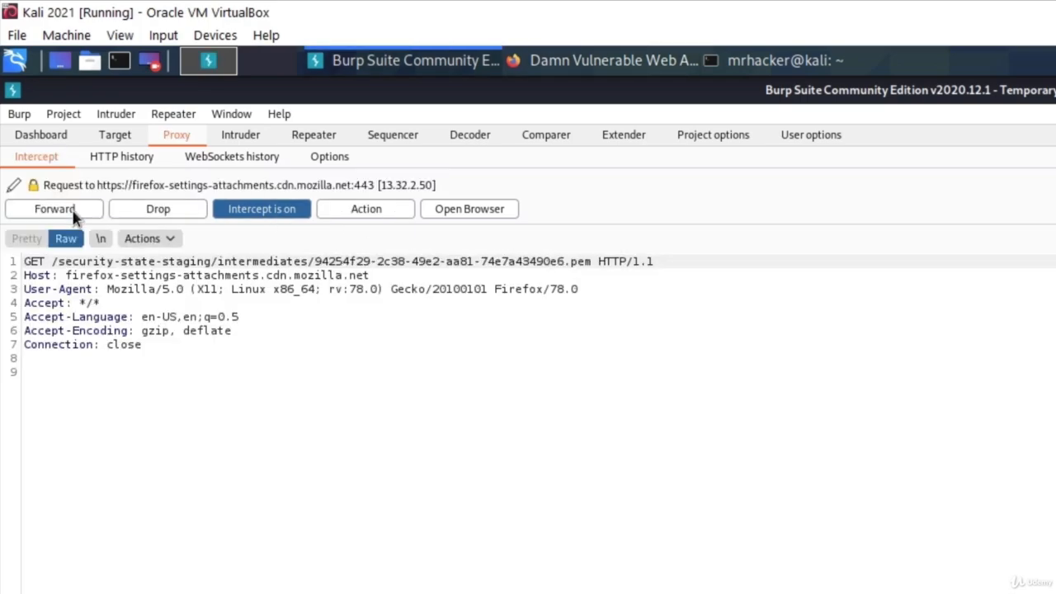
{"action": "left_click", "coordinate": [243, 213]}
{"action": "left_click", "coordinate": [577, 60]}
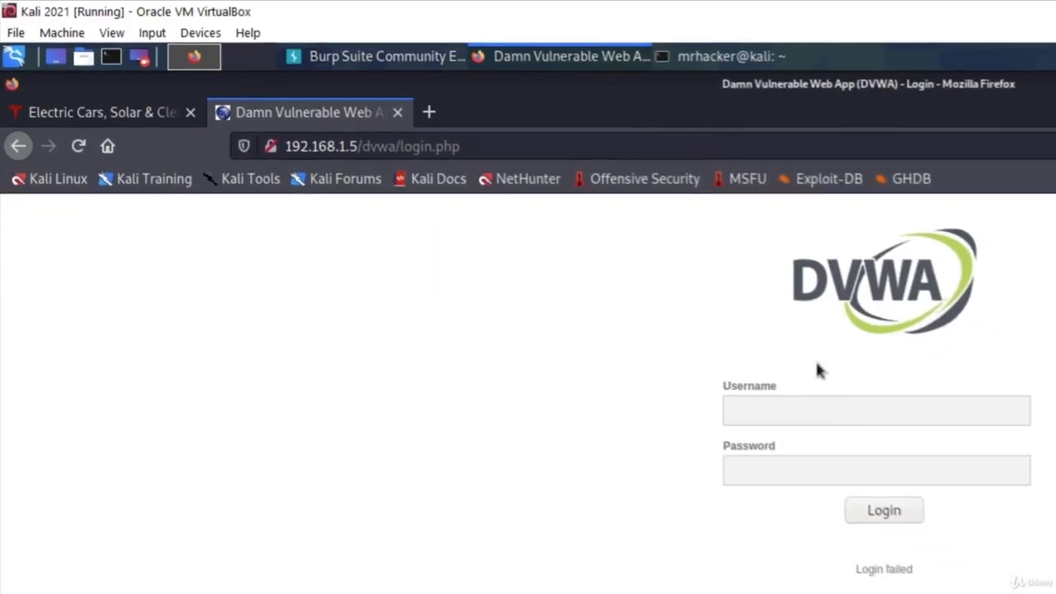
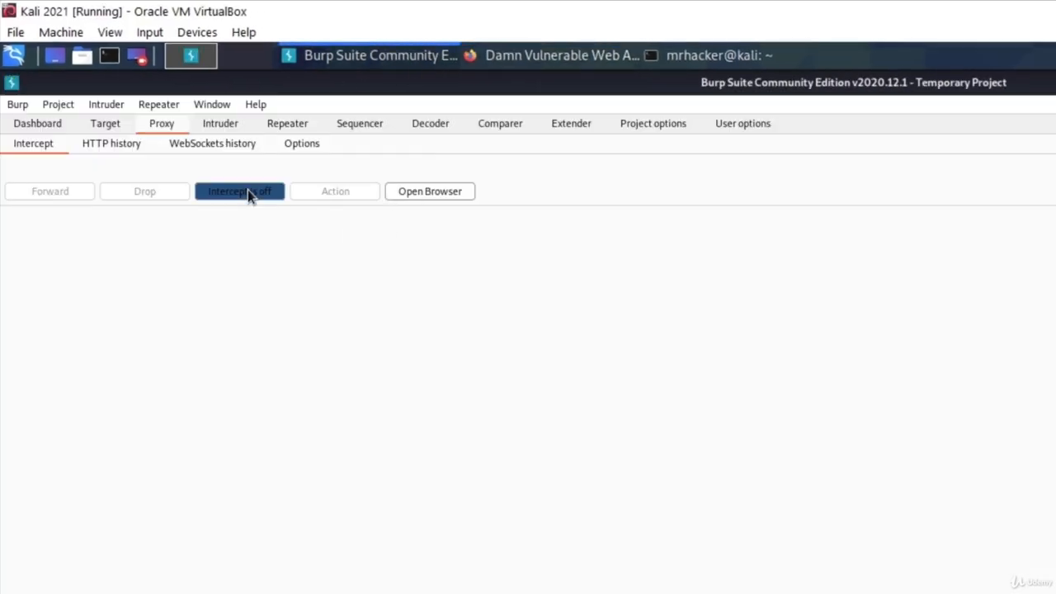
Step: Bring the Firefox window showing the DVWA login page to the front
{"action": "left_click", "coordinate": [515, 67]}
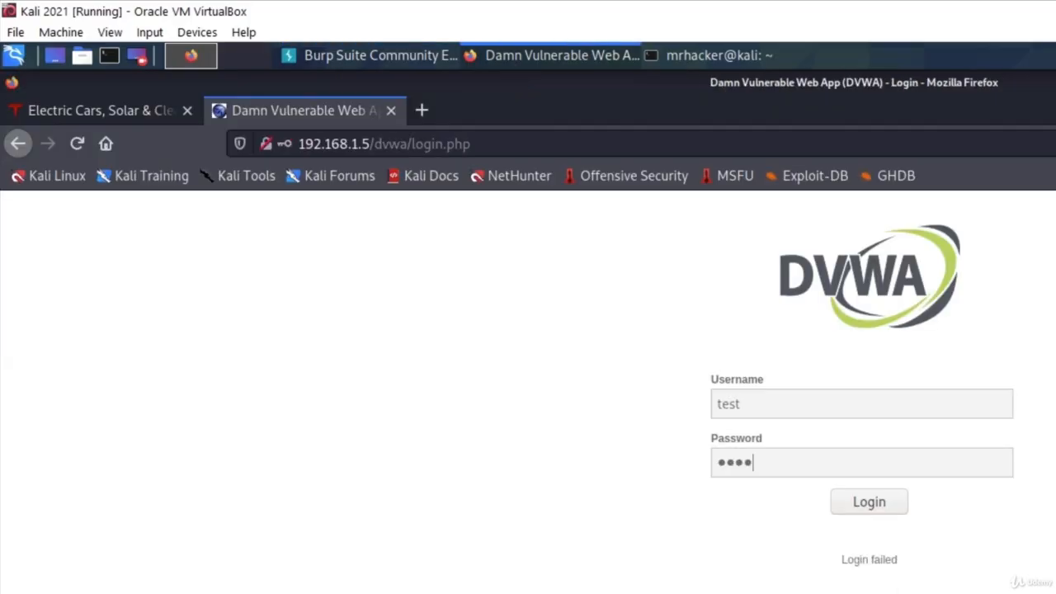
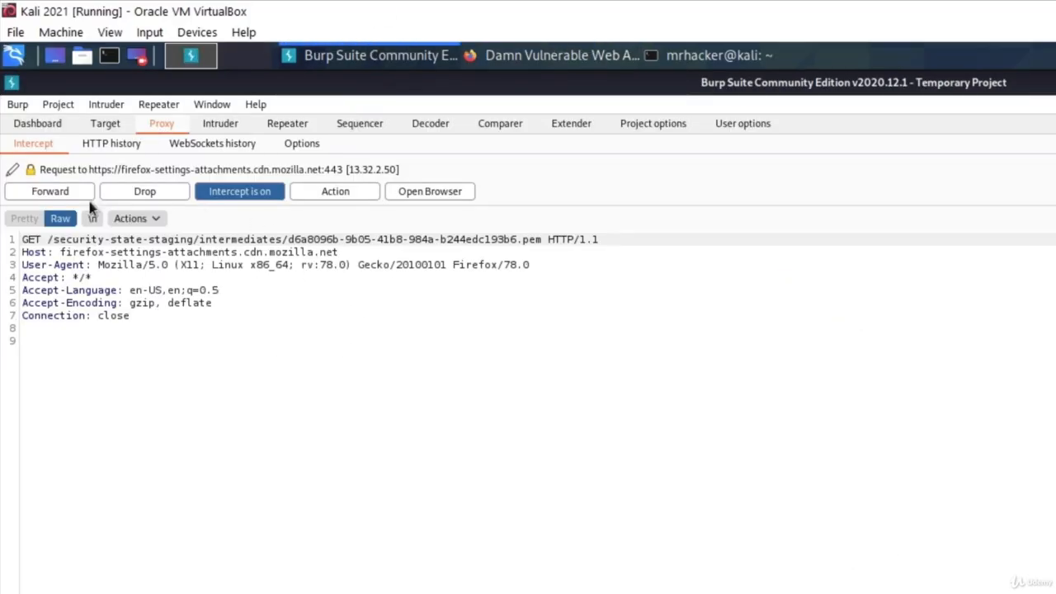
Step: Forward five held Firefox background requests until the POST /dvwa/login.php request is intercepted
{"action": "left_click", "coordinate": [56, 198]}
{"action": "left_click", "coordinate": [56, 198]}
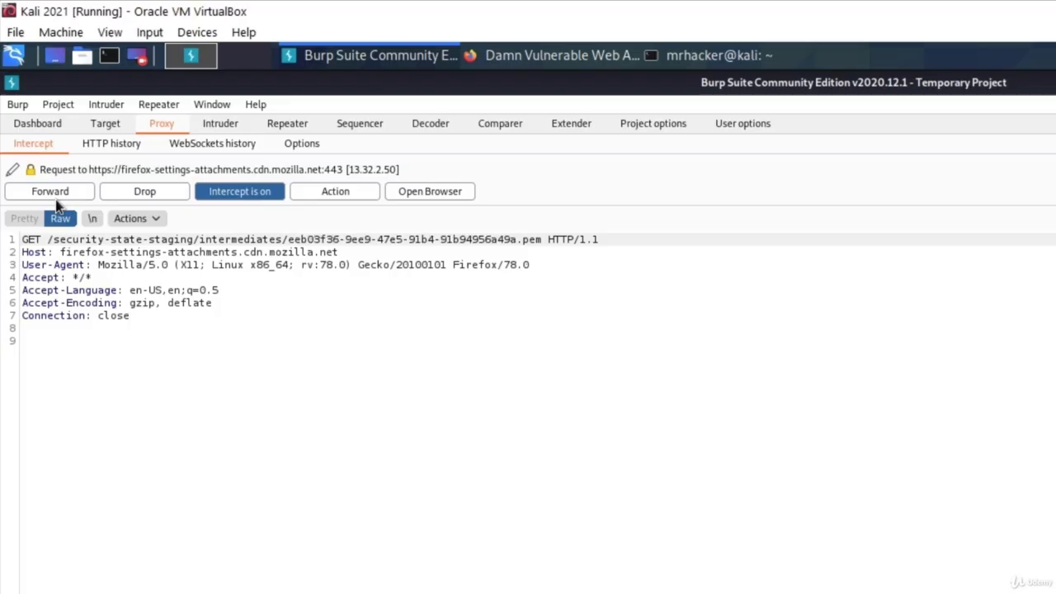
{"action": "left_click", "coordinate": [56, 198]}
{"action": "left_click", "coordinate": [56, 198]}
{"action": "left_click", "coordinate": [56, 198]}
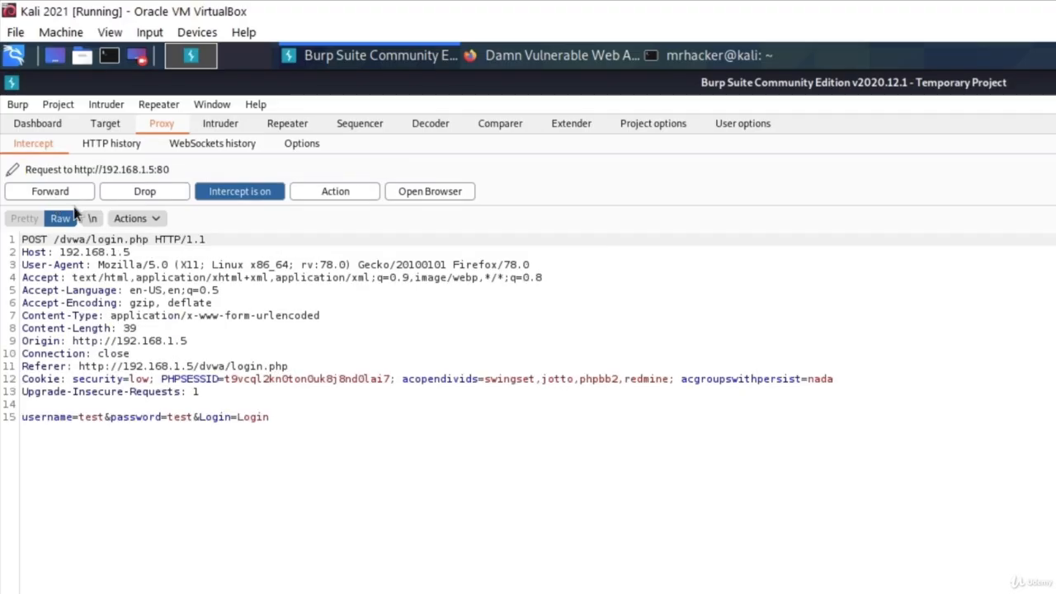
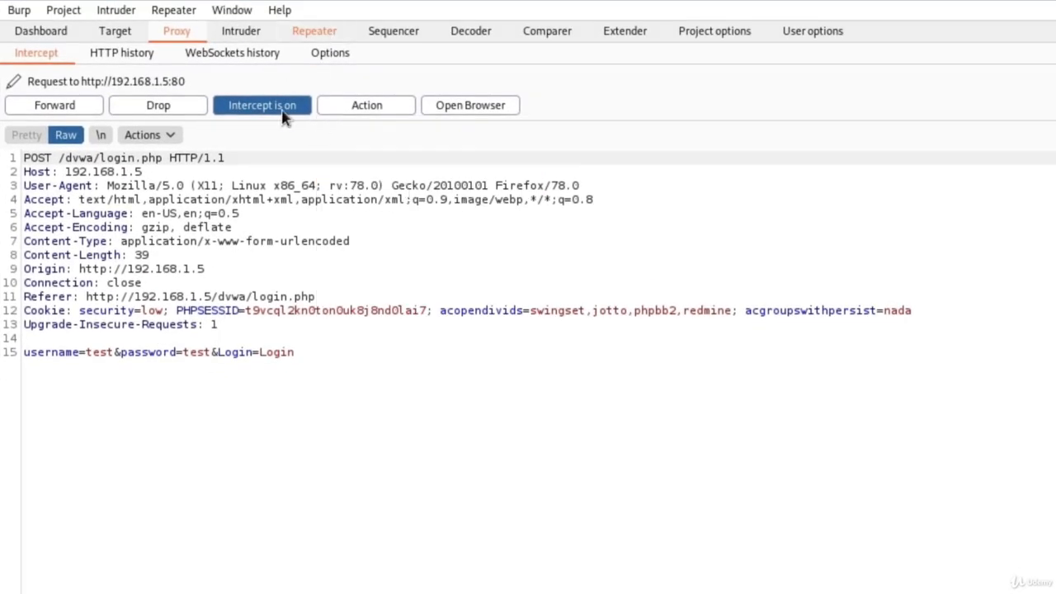
Step: Turn interception off and view the POST /dvwa/login.php request (username=test&password=test) in Repeater tab 2
{"action": "left_click", "coordinate": [288, 109]}
{"action": "left_click", "coordinate": [314, 37]}
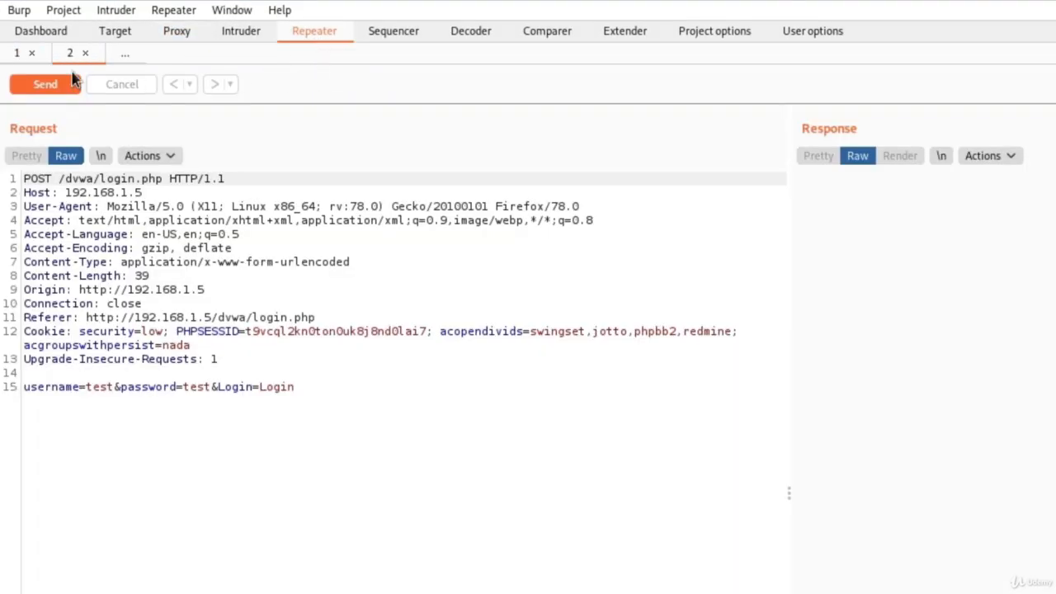
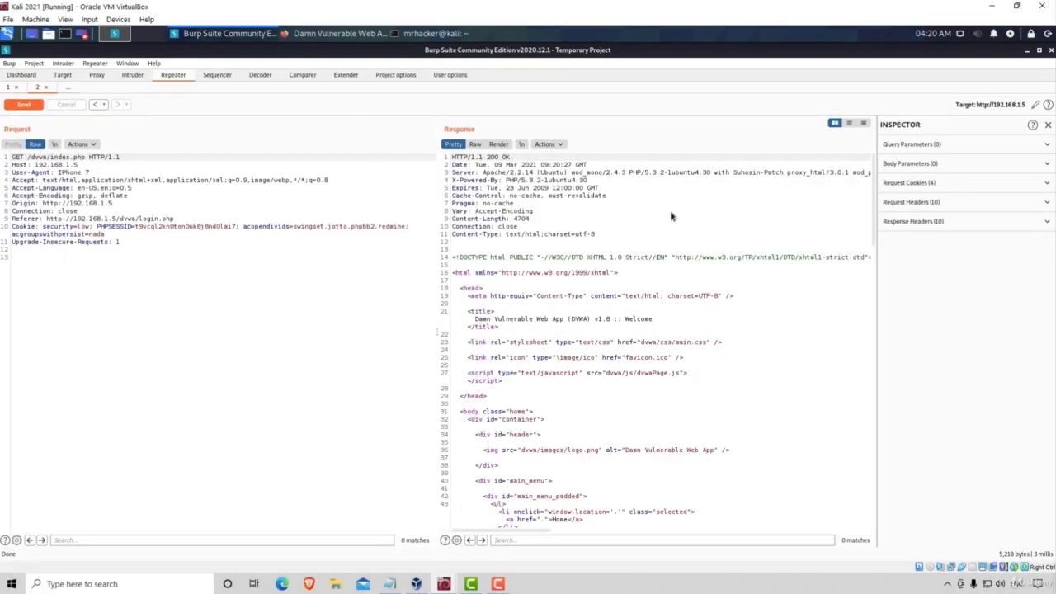
Step: Show the GET /dvwa/index.php response rendered as the DVWA welcome page
{"action": "scroll", "coordinate": [671, 216], "scroll_direction": "down", "scroll_amount": 13}
{"action": "scroll", "coordinate": [670, 219], "scroll_direction": "down", "scroll_amount": 20}
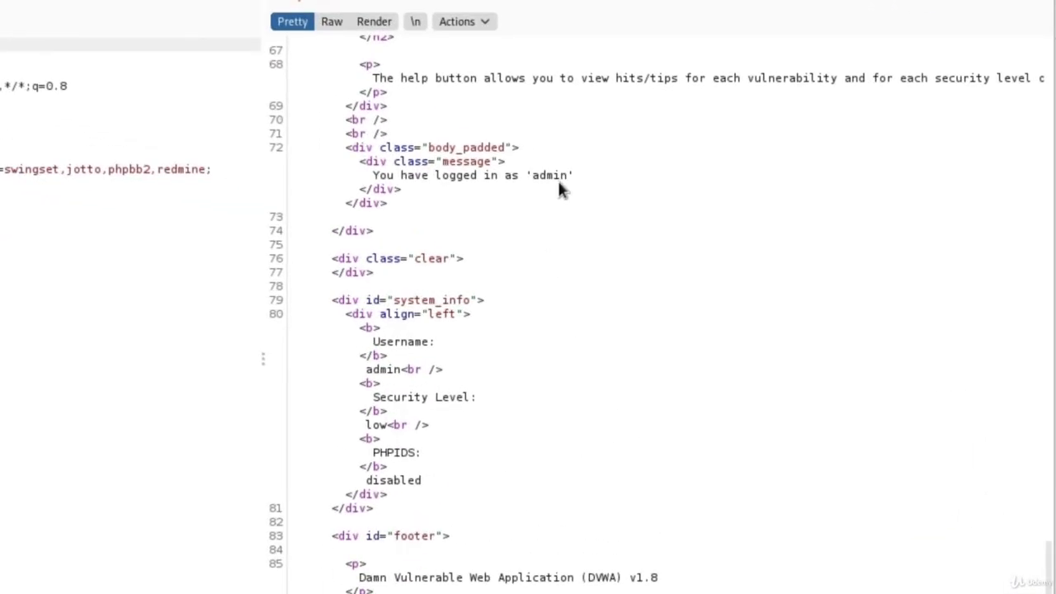
{"action": "scroll", "coordinate": [560, 180], "scroll_direction": "up", "scroll_amount": 15}
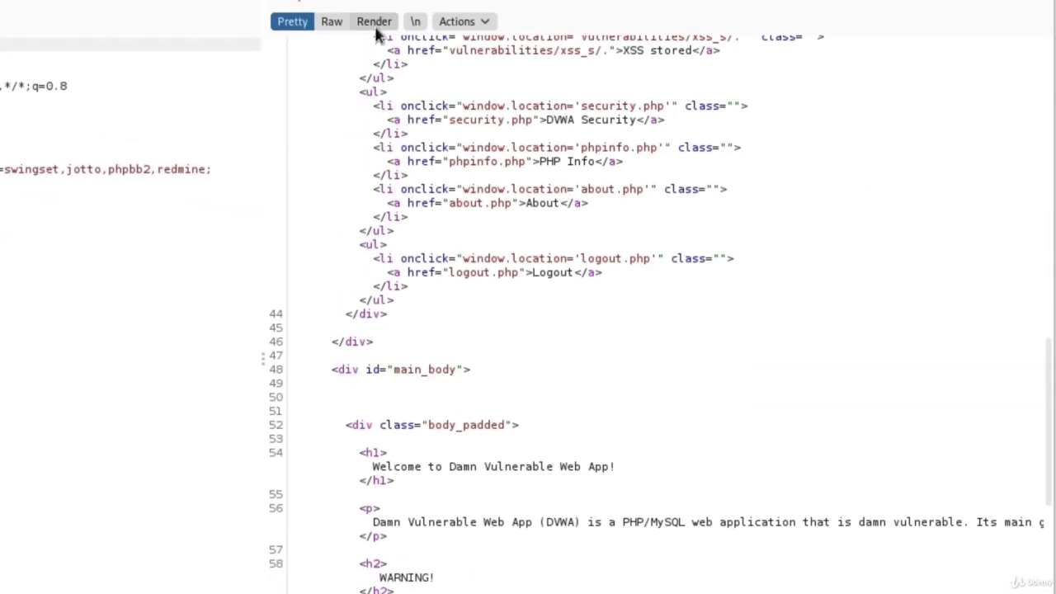
{"action": "left_click", "coordinate": [375, 24]}
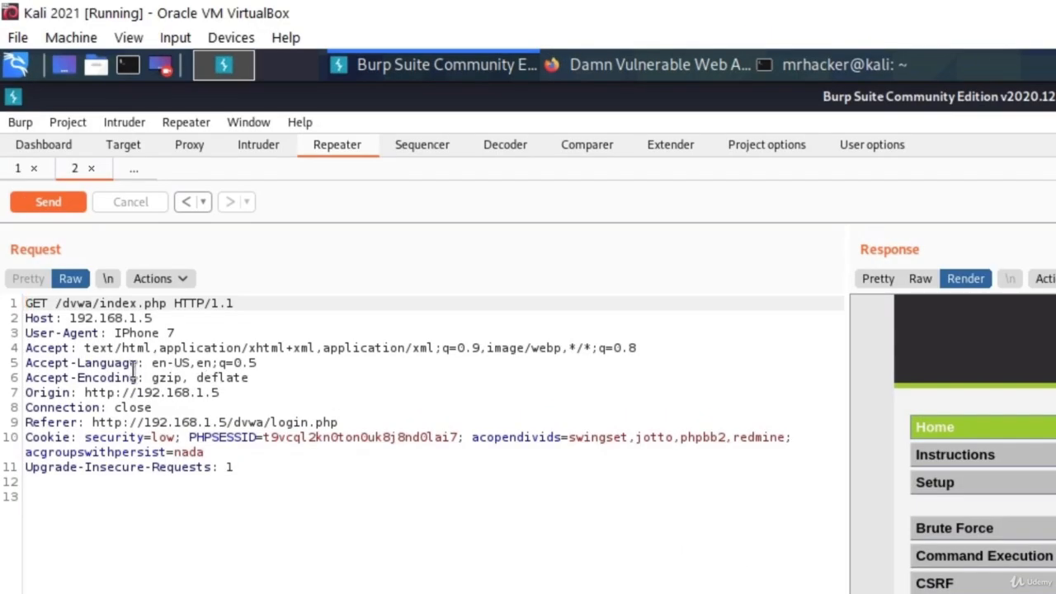
Step: Highlight the 'IPhone 7' User-Agent value in the request, then deselect it
{"action": "left_click", "coordinate": [183, 334]}
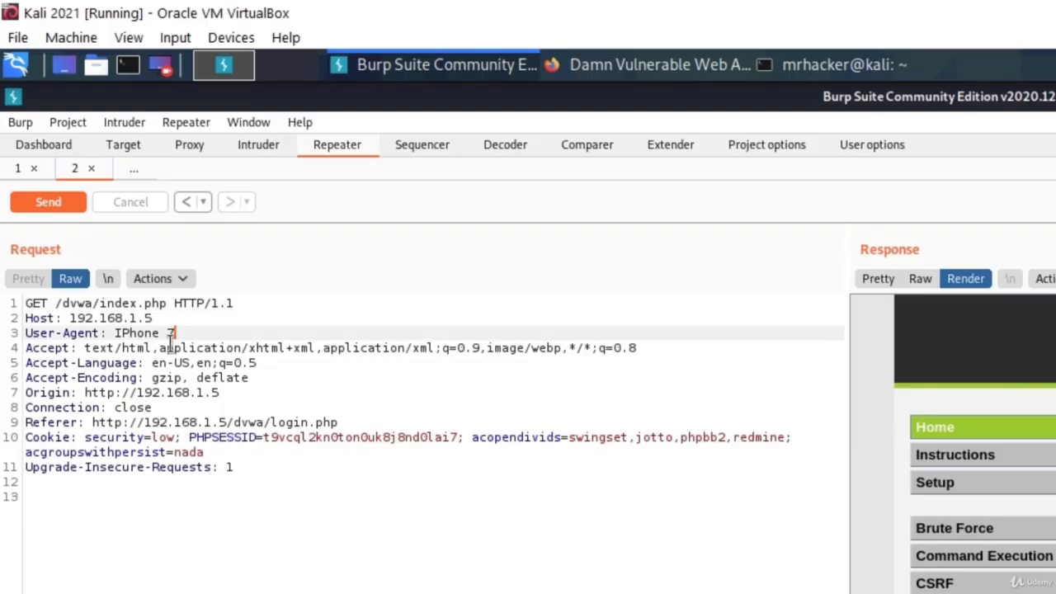
{"action": "left_click_drag", "start_coordinate": [173, 334], "coordinate": [115, 334]}
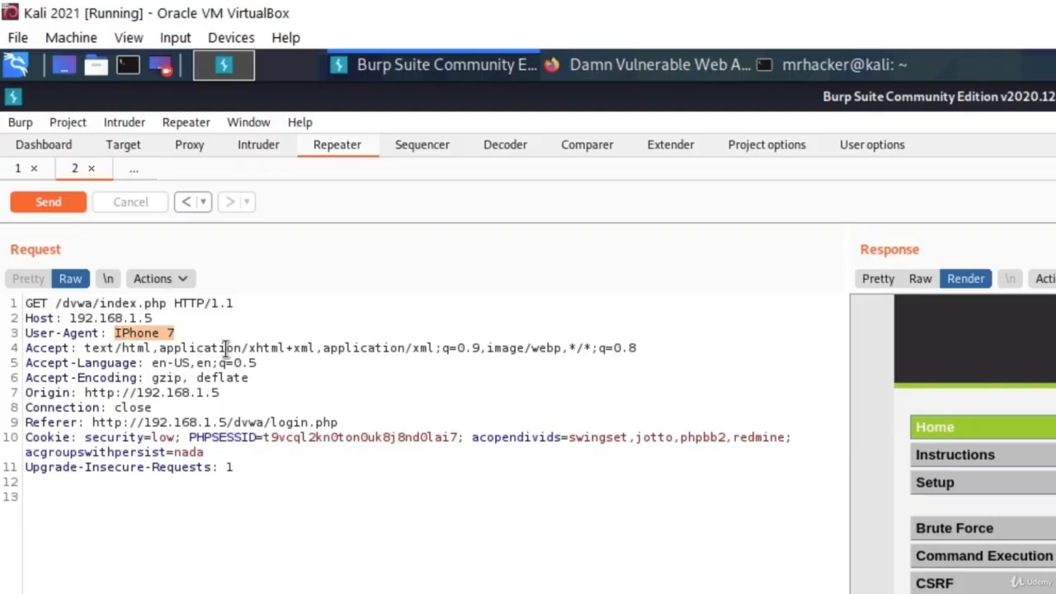
{"action": "key", "text": "Right"}
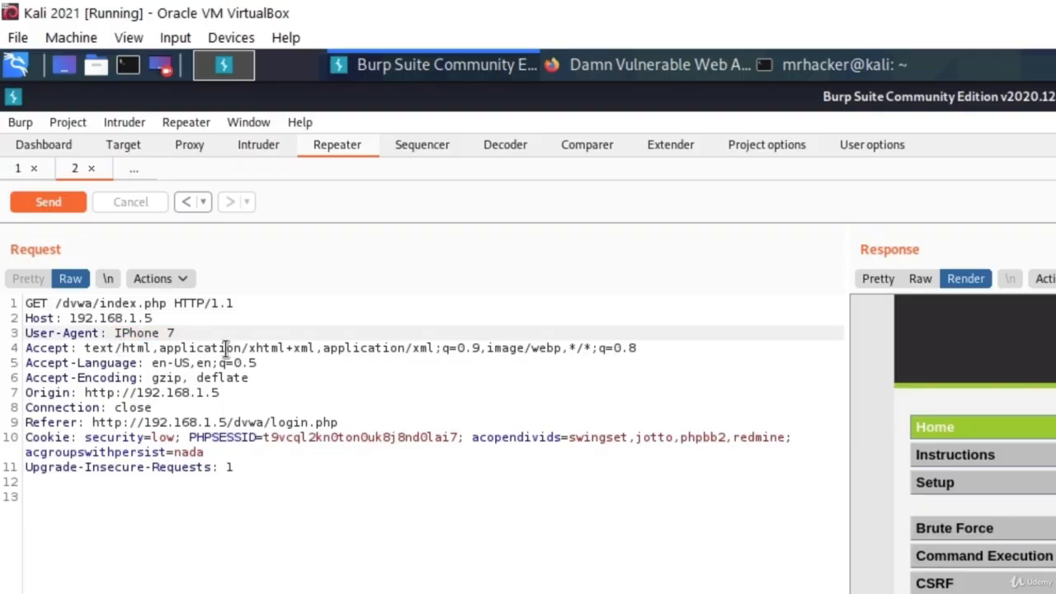